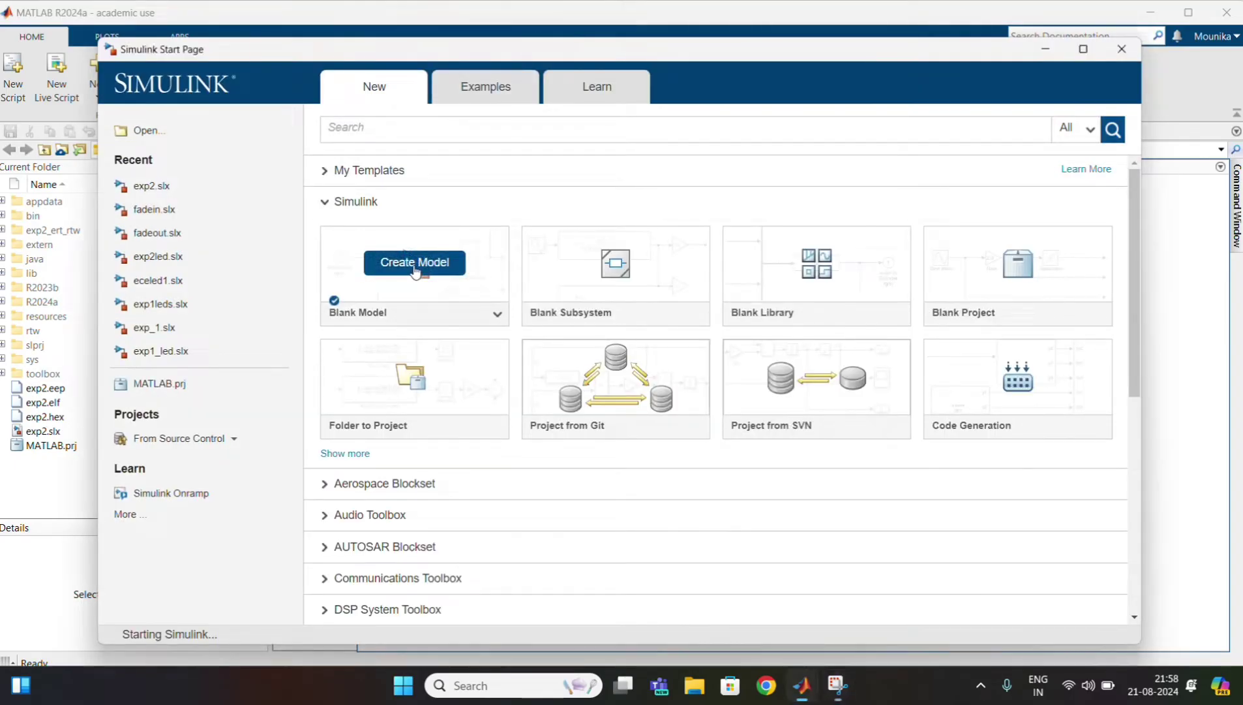
Create a new model from the Blank Model template on the Simulink Start Page
{"action": "left_click", "coordinate": [415, 263]}
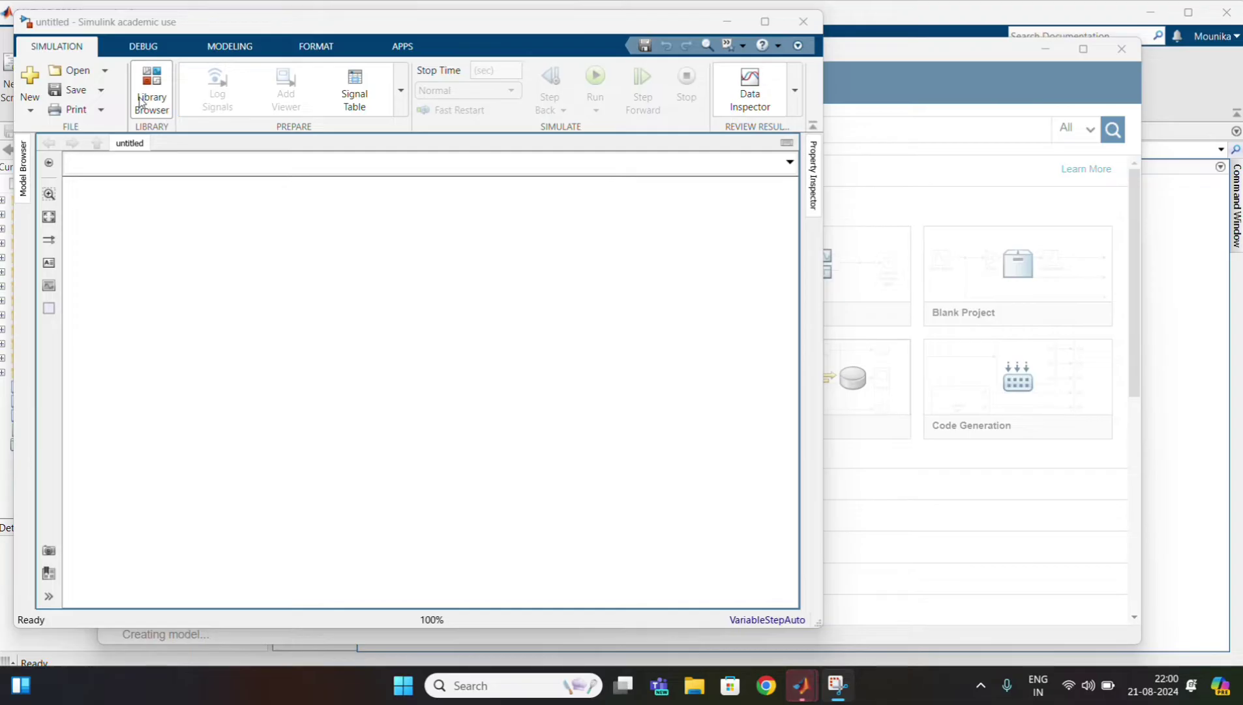
Drag a Sine Wave block from Simulink > Sources in the Library Browser onto the canvas
{"action": "left_click", "coordinate": [139, 102]}
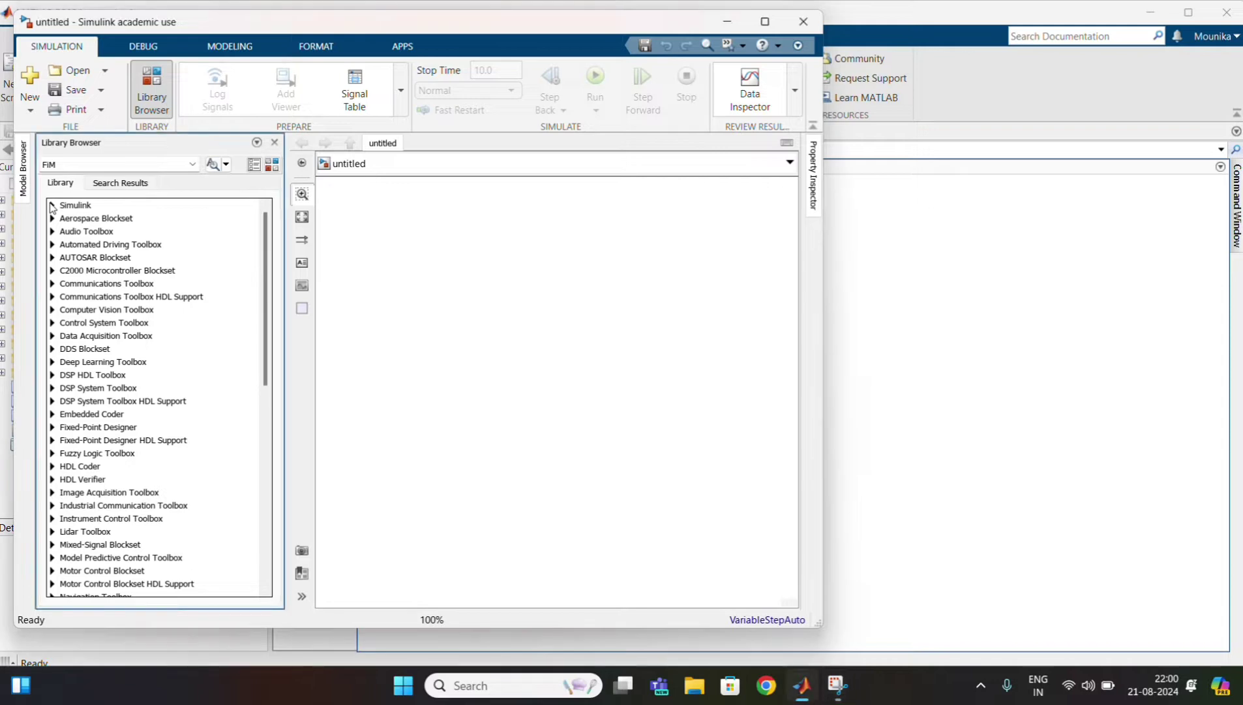
{"action": "left_click", "coordinate": [52, 206]}
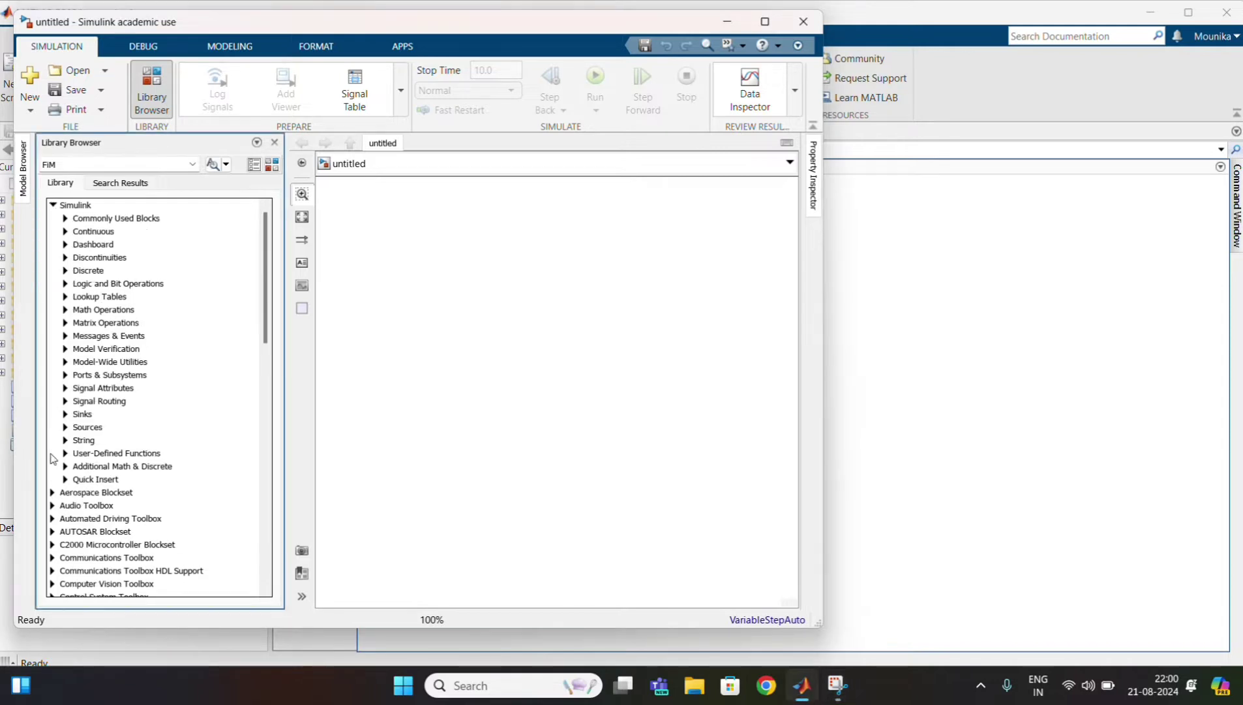
{"action": "left_click", "coordinate": [65, 428]}
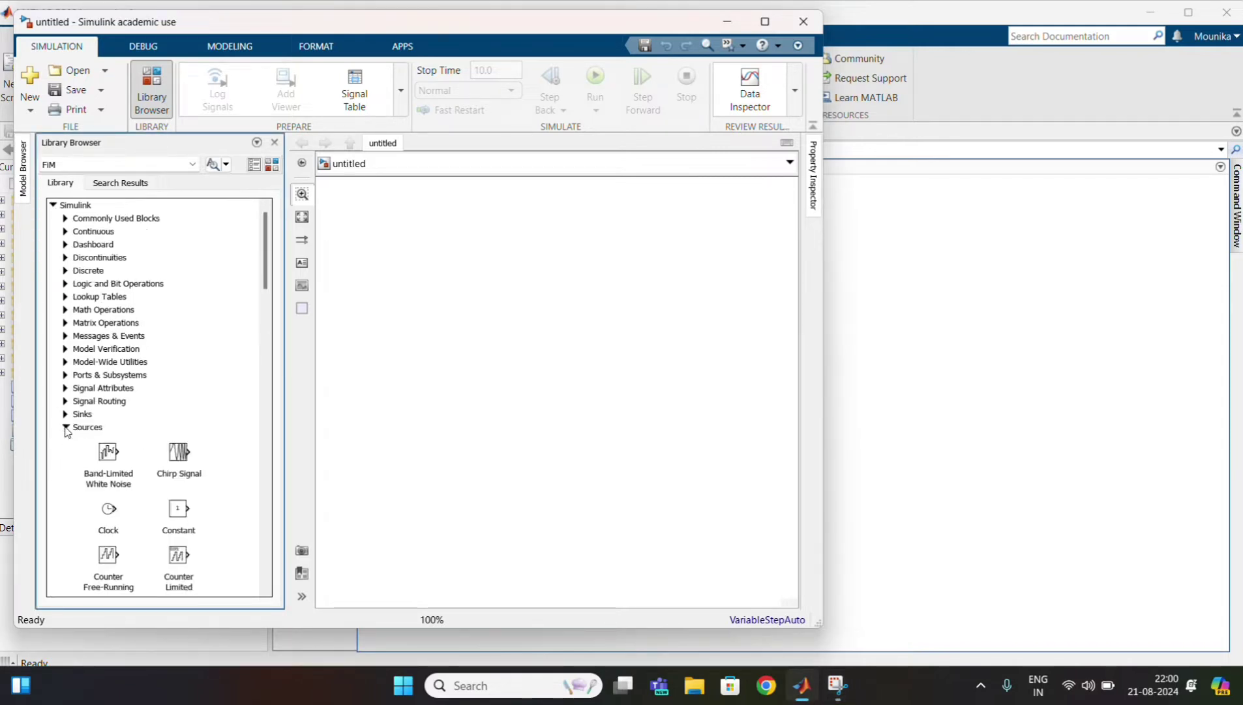
{"action": "scroll", "coordinate": [141, 460], "scroll_direction": "down", "scroll_amount": 5}
{"action": "scroll", "coordinate": [140, 460], "scroll_direction": "down", "scroll_amount": 5}
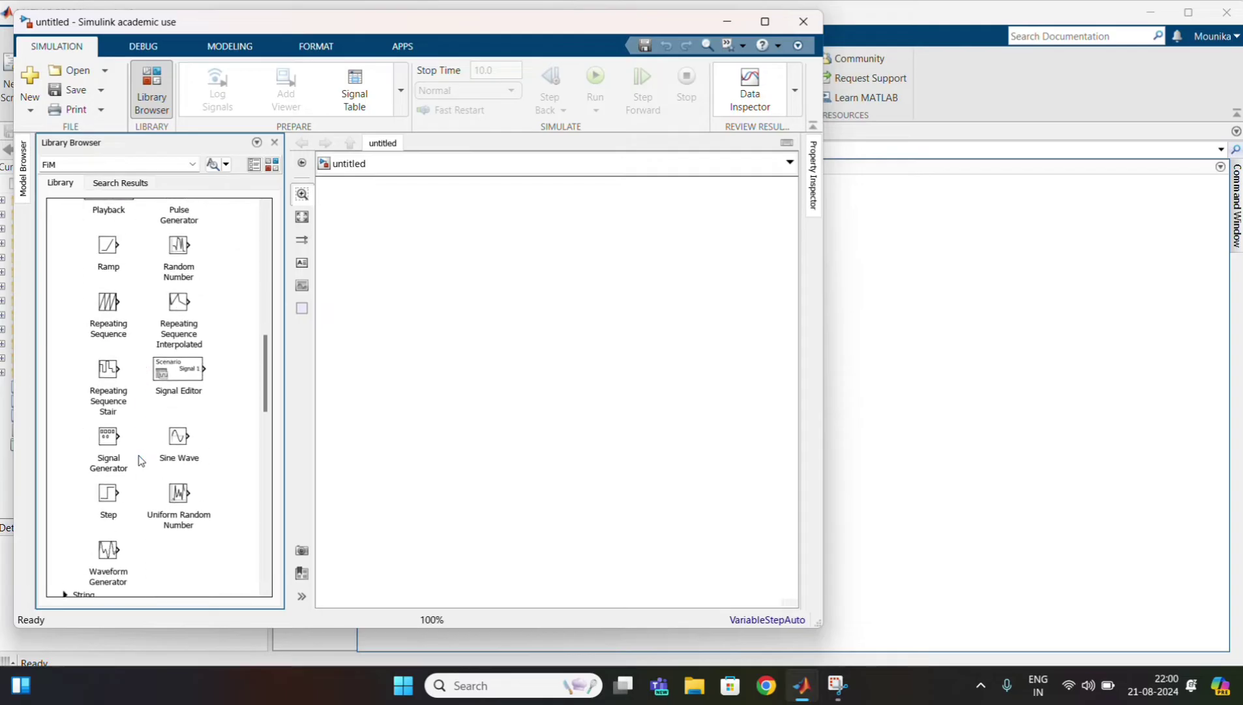
{"action": "left_click_drag", "start_coordinate": [177, 436], "coordinate": [443, 363]}
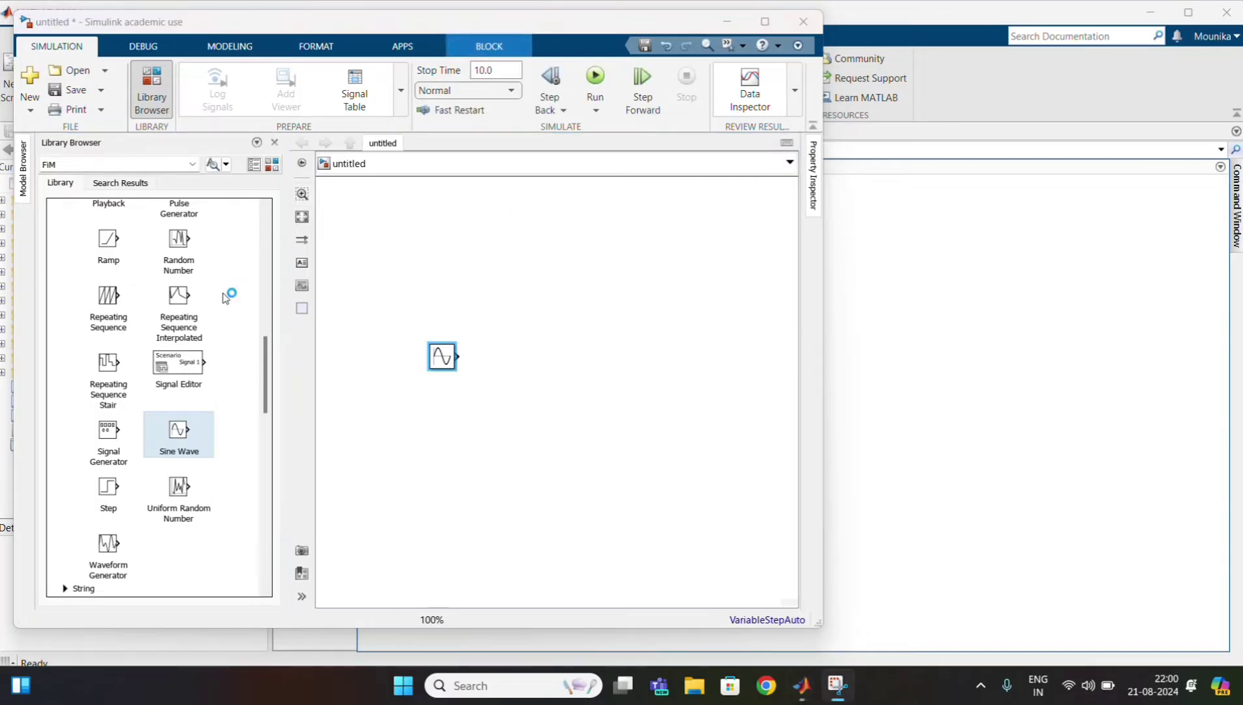
{"action": "scroll", "coordinate": [226, 298], "scroll_direction": "down", "scroll_amount": 15}
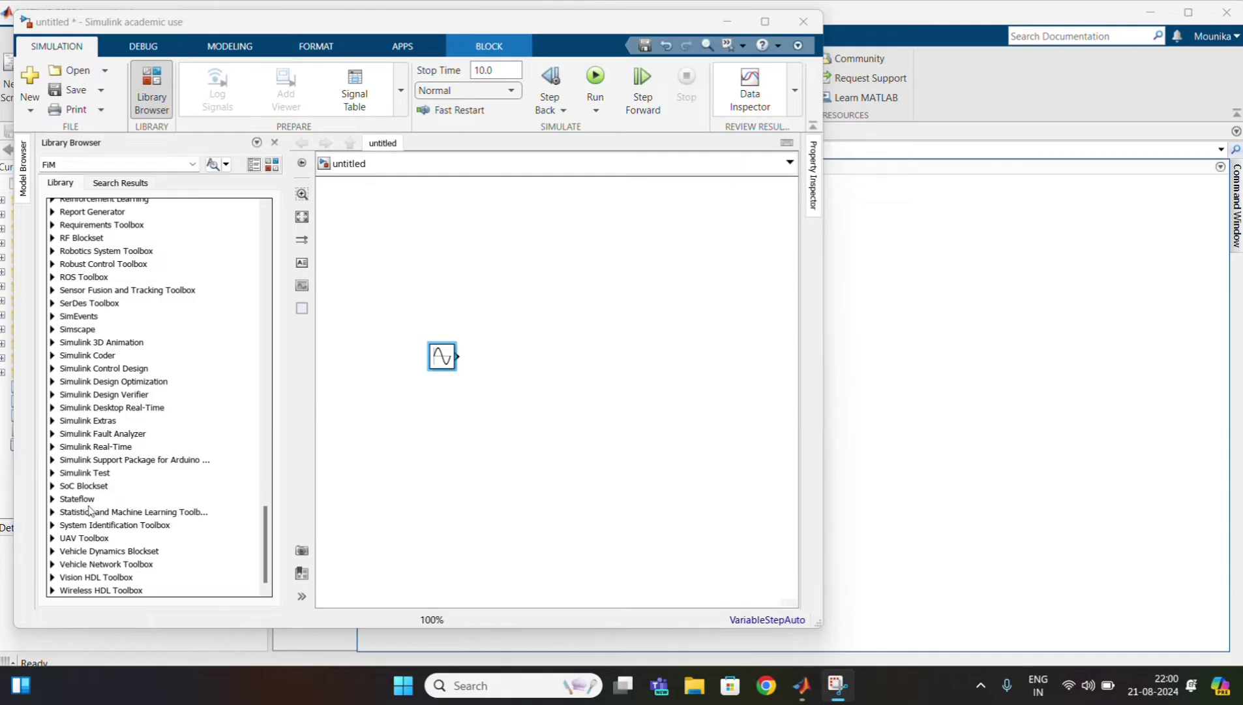
Pick the PWM block from the Arduino support package's Common library
{"action": "left_click", "coordinate": [52, 460]}
{"action": "left_click", "coordinate": [52, 460]}
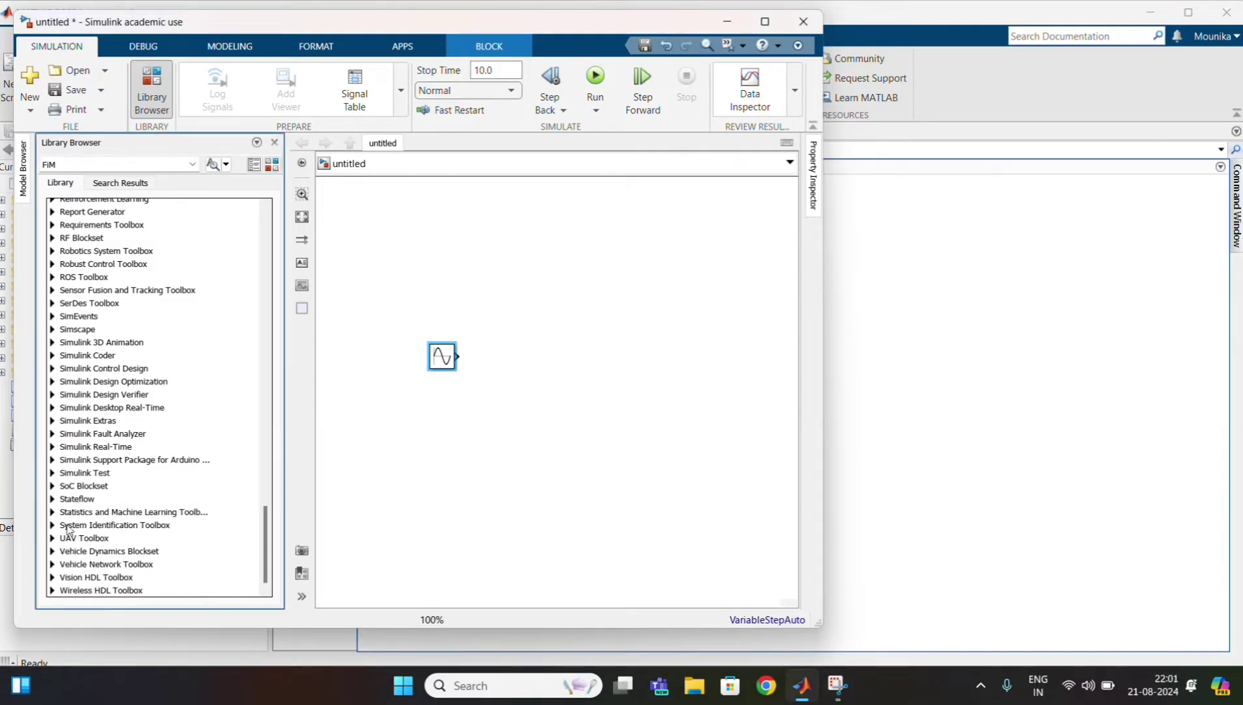
{"action": "left_click", "coordinate": [51, 472]}
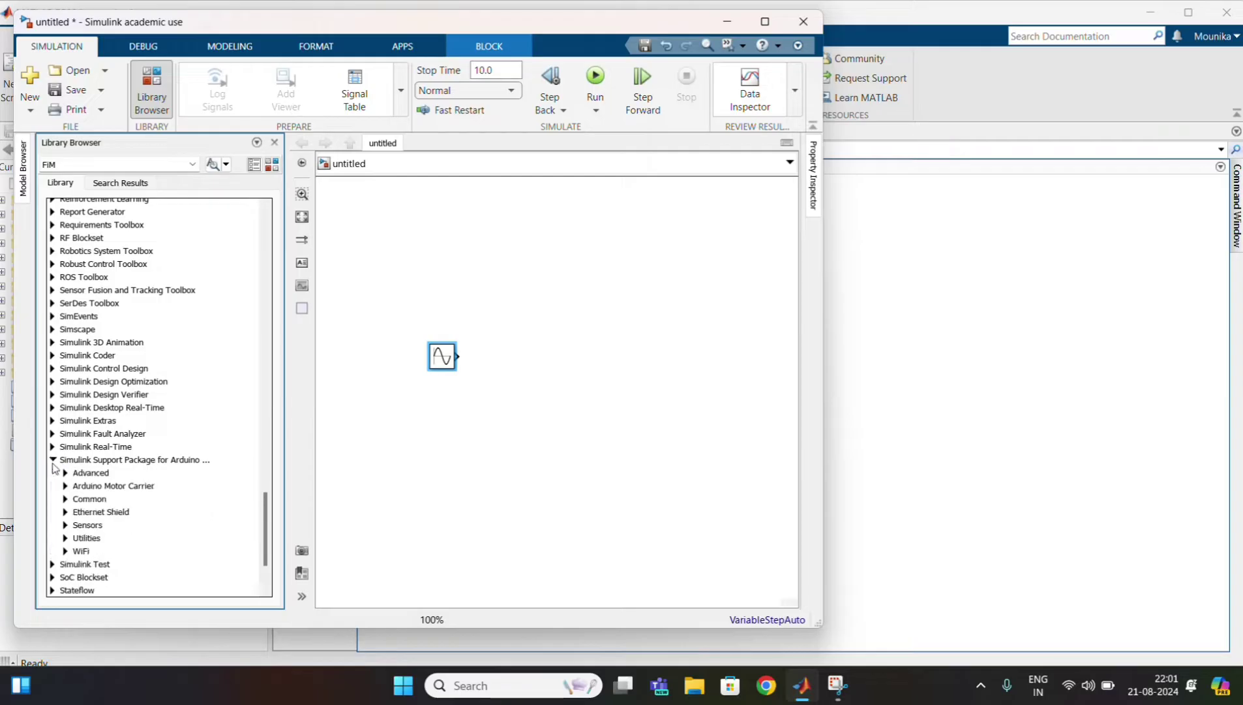
{"action": "left_click", "coordinate": [65, 498]}
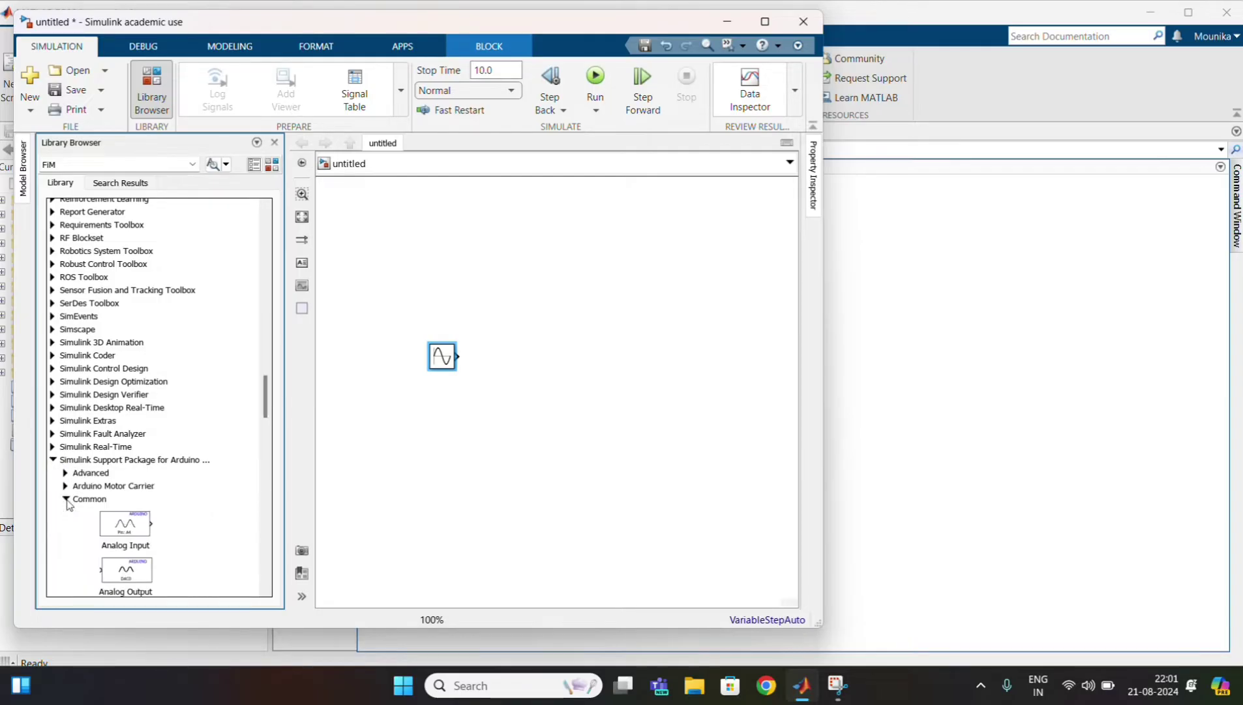
{"action": "scroll", "coordinate": [124, 520], "scroll_direction": "down", "scroll_amount": 10}
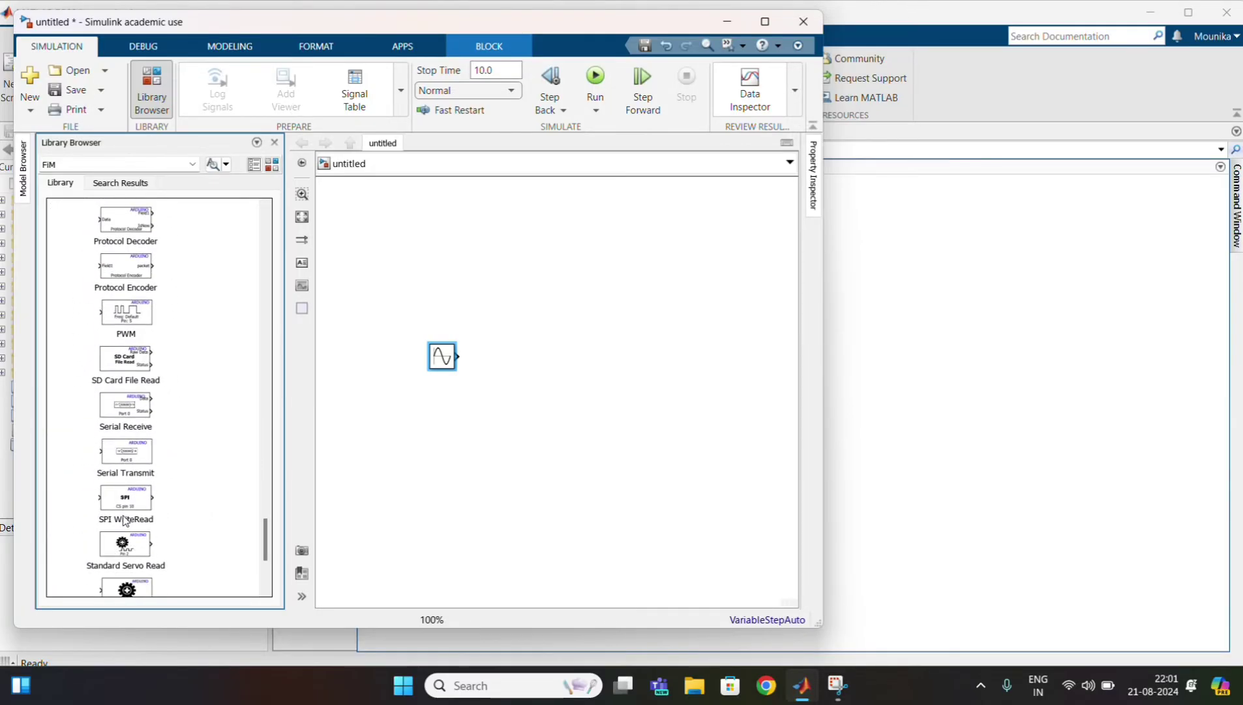
{"action": "scroll", "coordinate": [124, 520], "scroll_direction": "down", "scroll_amount": 1}
{"action": "scroll", "coordinate": [124, 520], "scroll_direction": "up", "scroll_amount": 3}
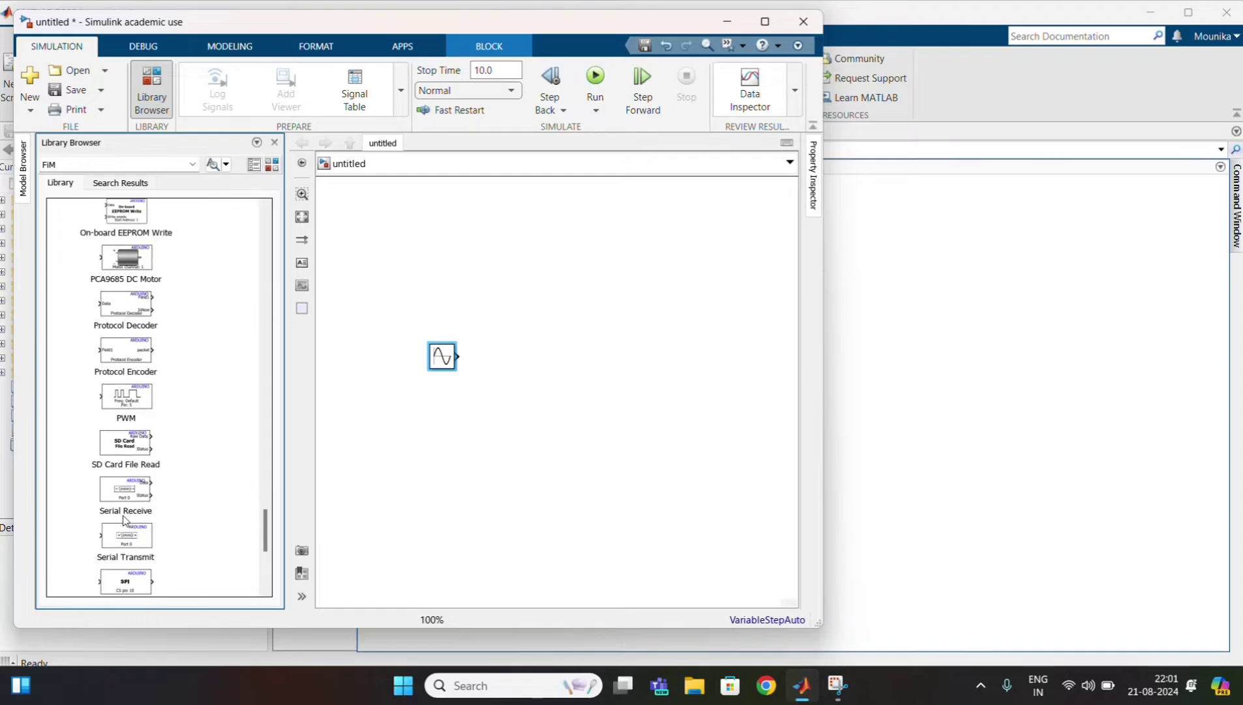
{"action": "left_click", "coordinate": [121, 406]}
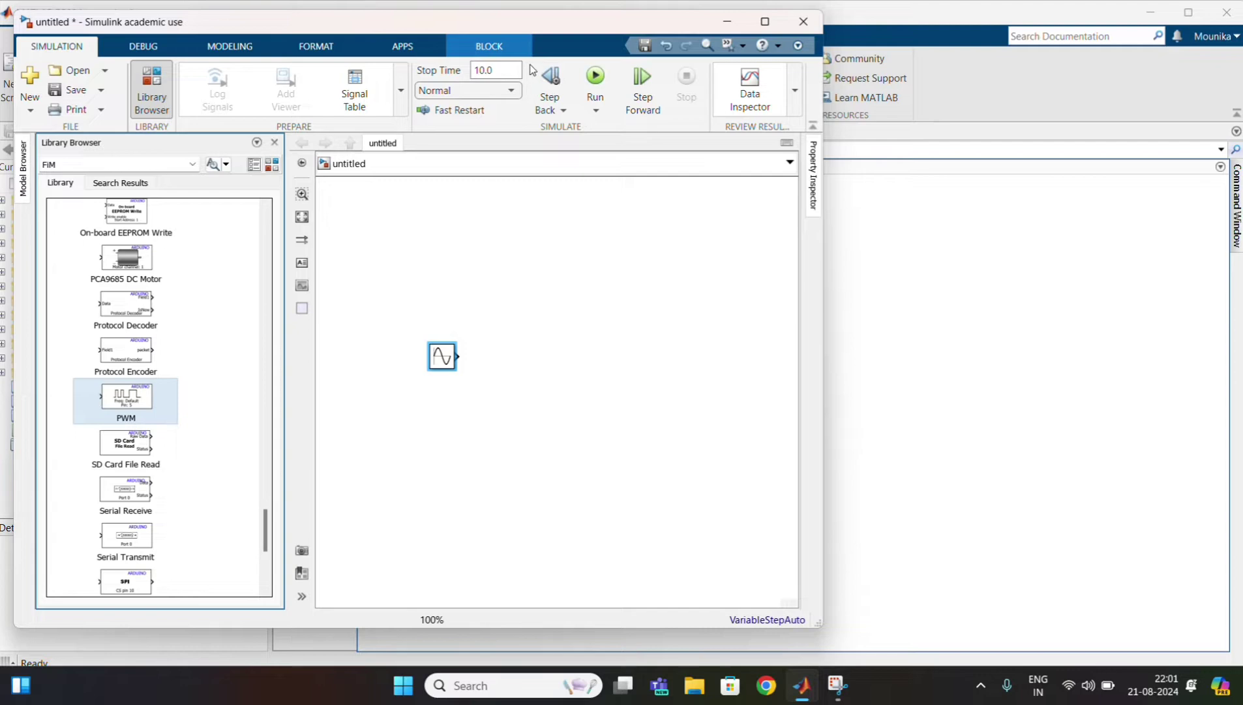
Insert the PWM block right of the Sine Wave and connect the sine output to it
{"action": "key", "text": "ctrl+i"}
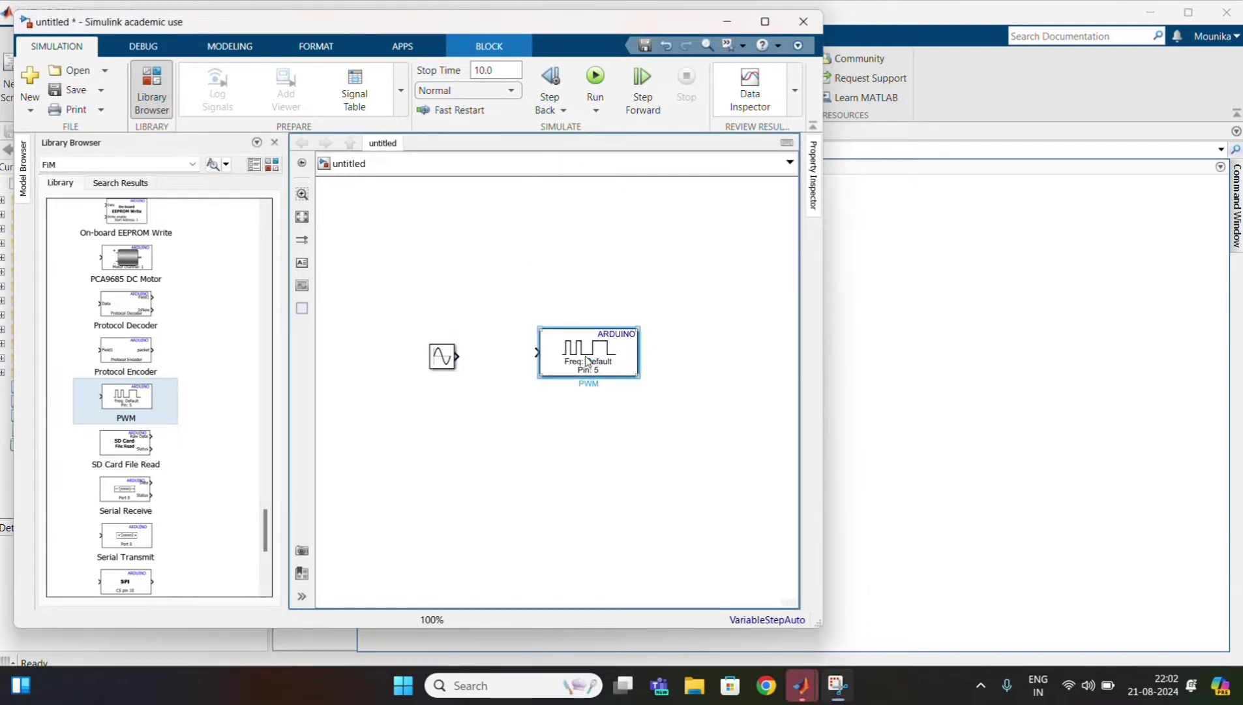
{"action": "left_click_drag", "start_coordinate": [589, 357], "coordinate": [617, 361]}
{"action": "left_click", "coordinate": [533, 357]}
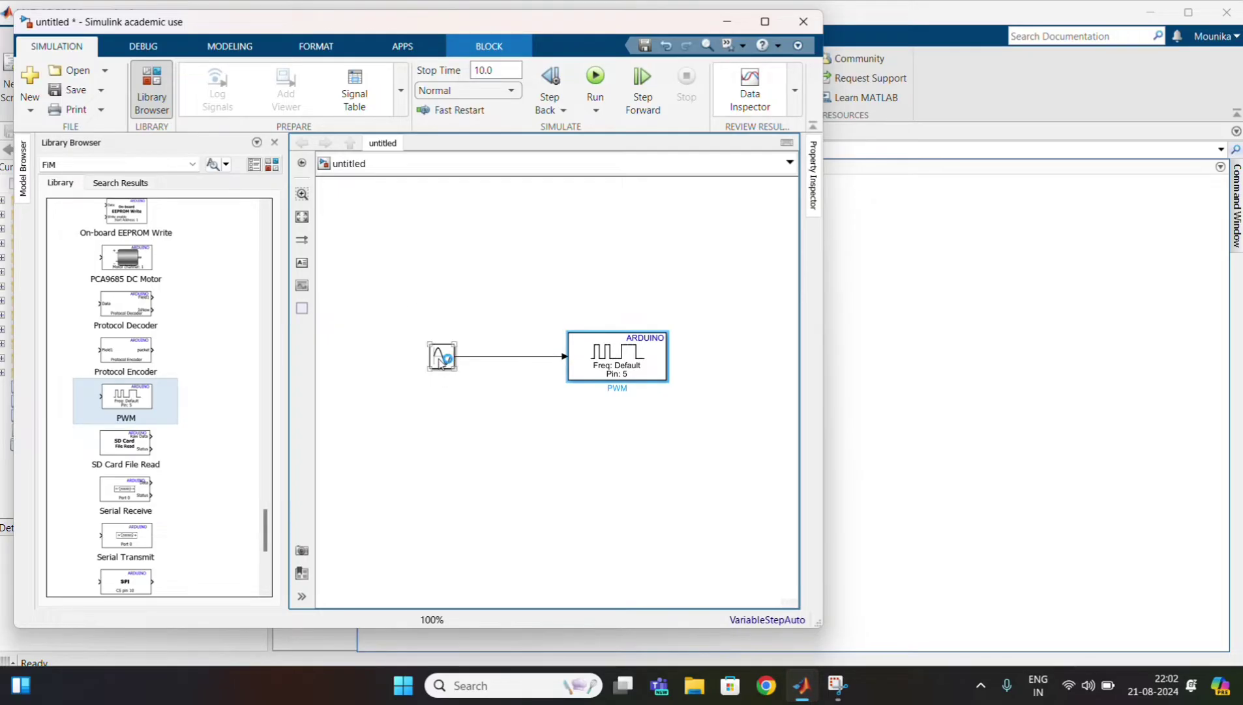
{"action": "left_click", "coordinate": [441, 362]}
Enter 255 as the Sine Wave block's Amplitude, apply it, and close the dialog
{"action": "double_click", "coordinate": [441, 362]}
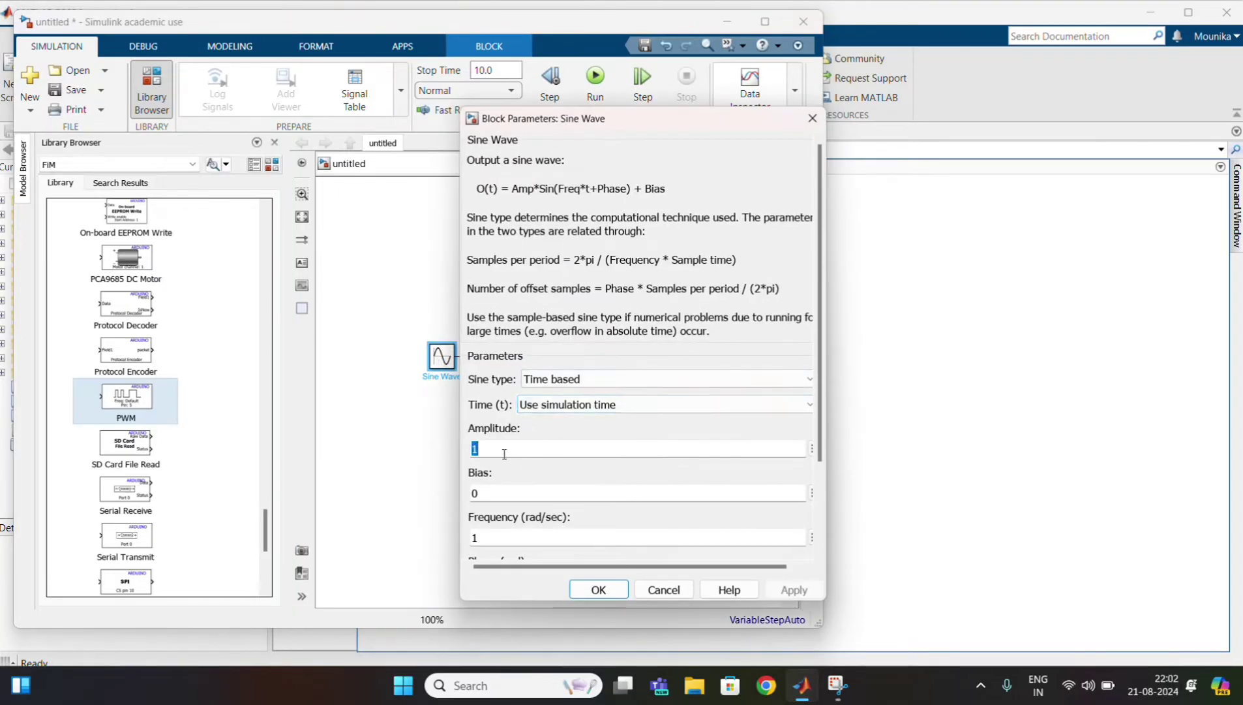
{"action": "type", "text": "255"}
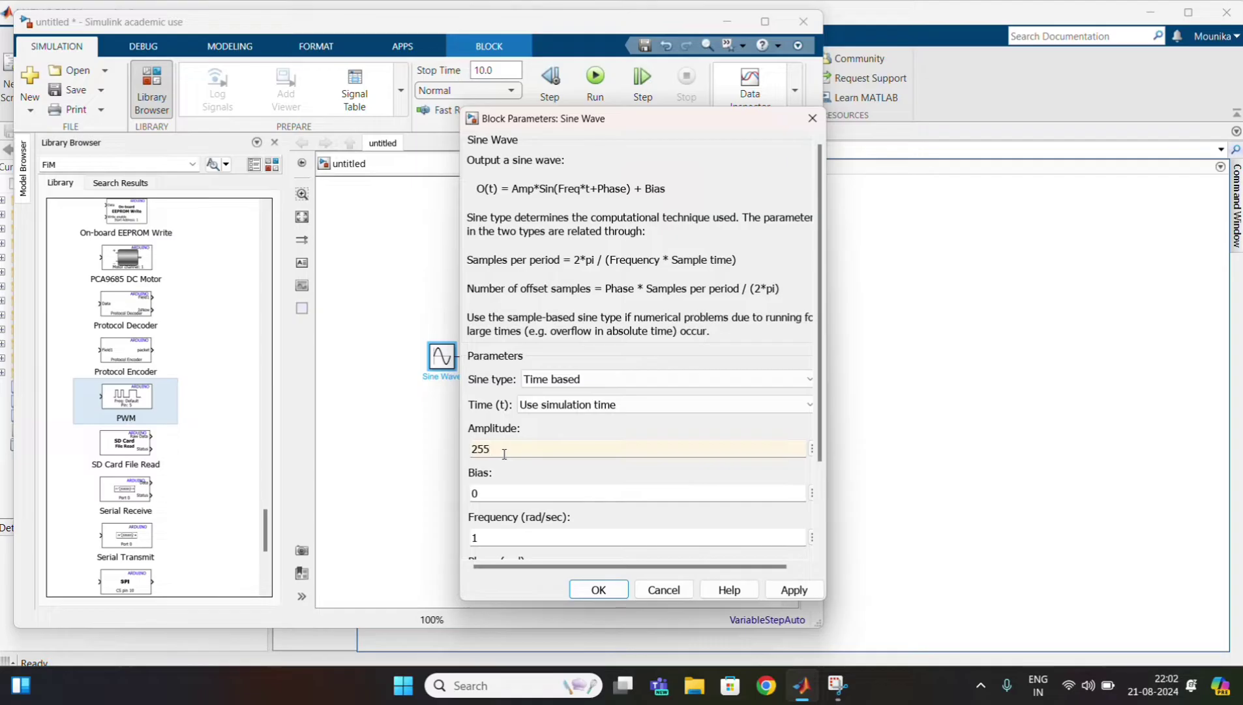
{"action": "left_click", "coordinate": [793, 589]}
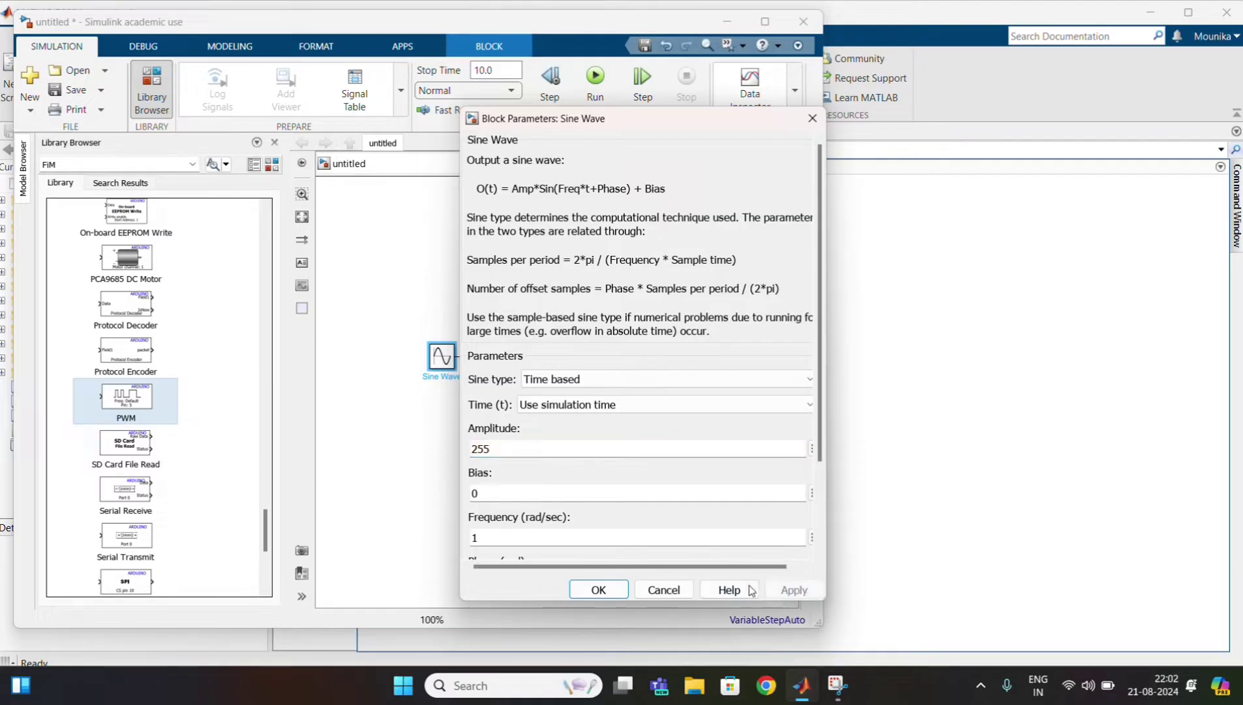
{"action": "left_click", "coordinate": [598, 589]}
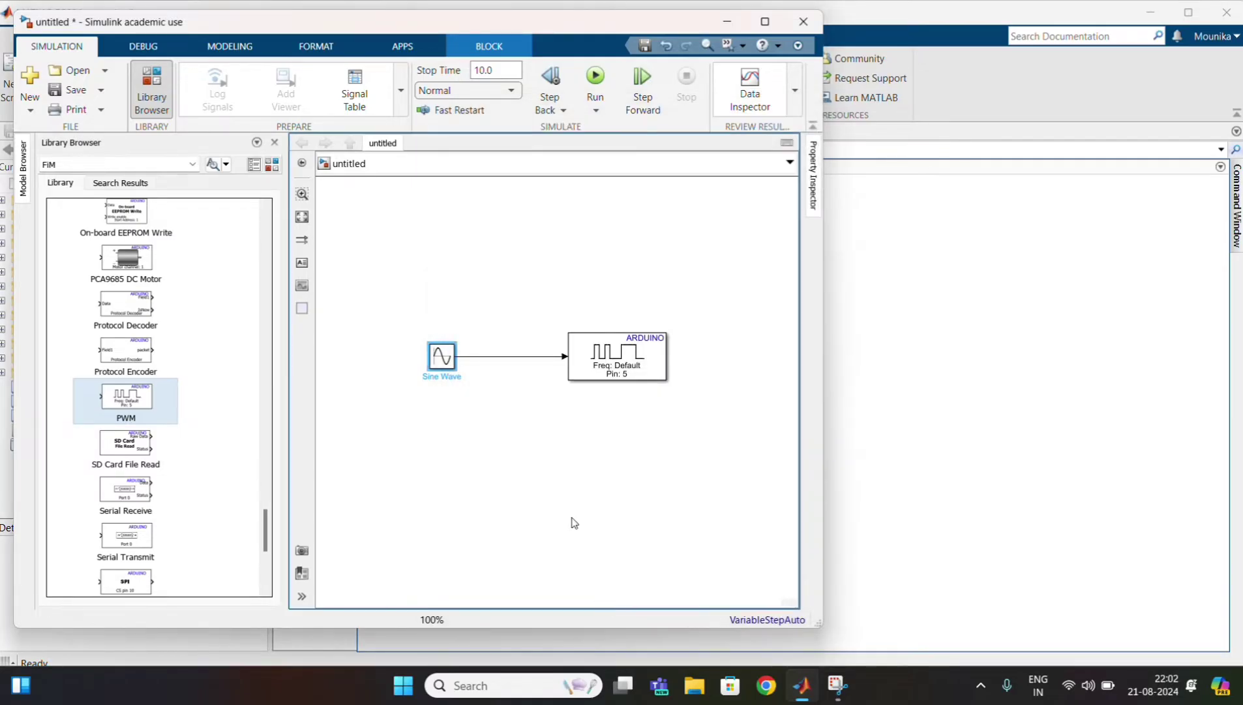
Change the Arduino PWM block's Pin parameter to 11 and close its dialog
{"action": "left_click", "coordinate": [613, 364]}
{"action": "double_click", "coordinate": [614, 364]}
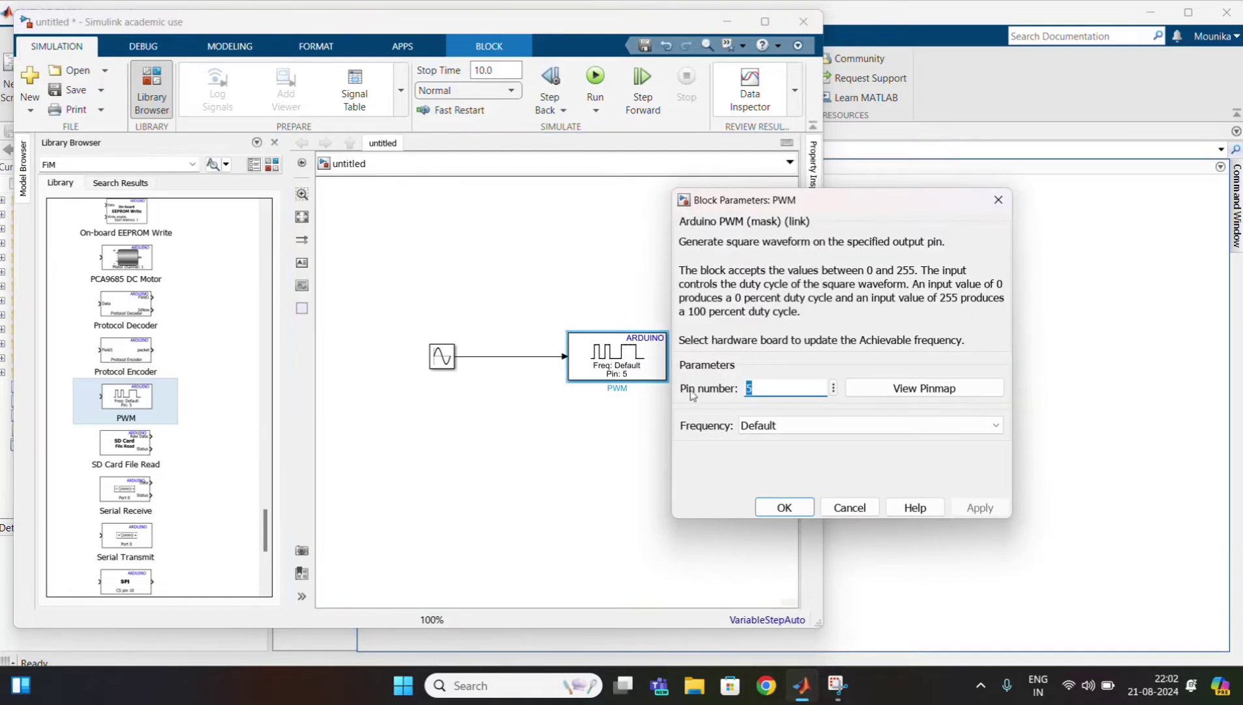
{"action": "type", "text": "11"}
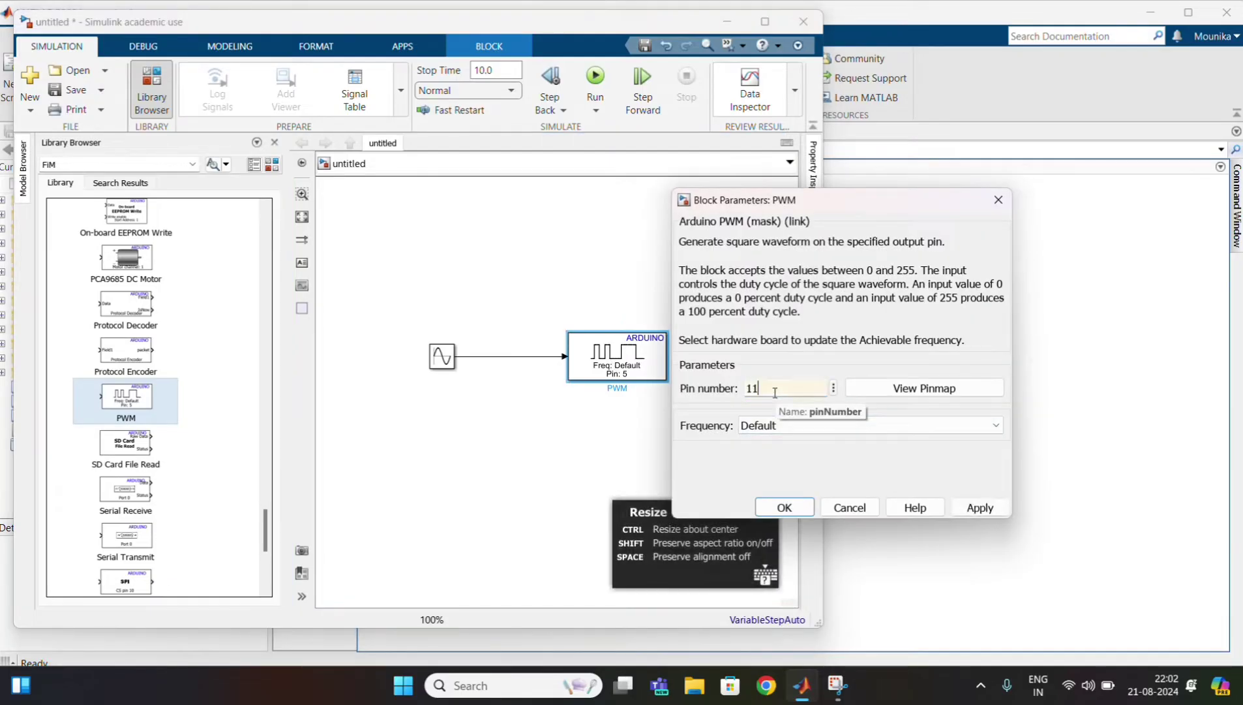
{"action": "left_click", "coordinate": [980, 507]}
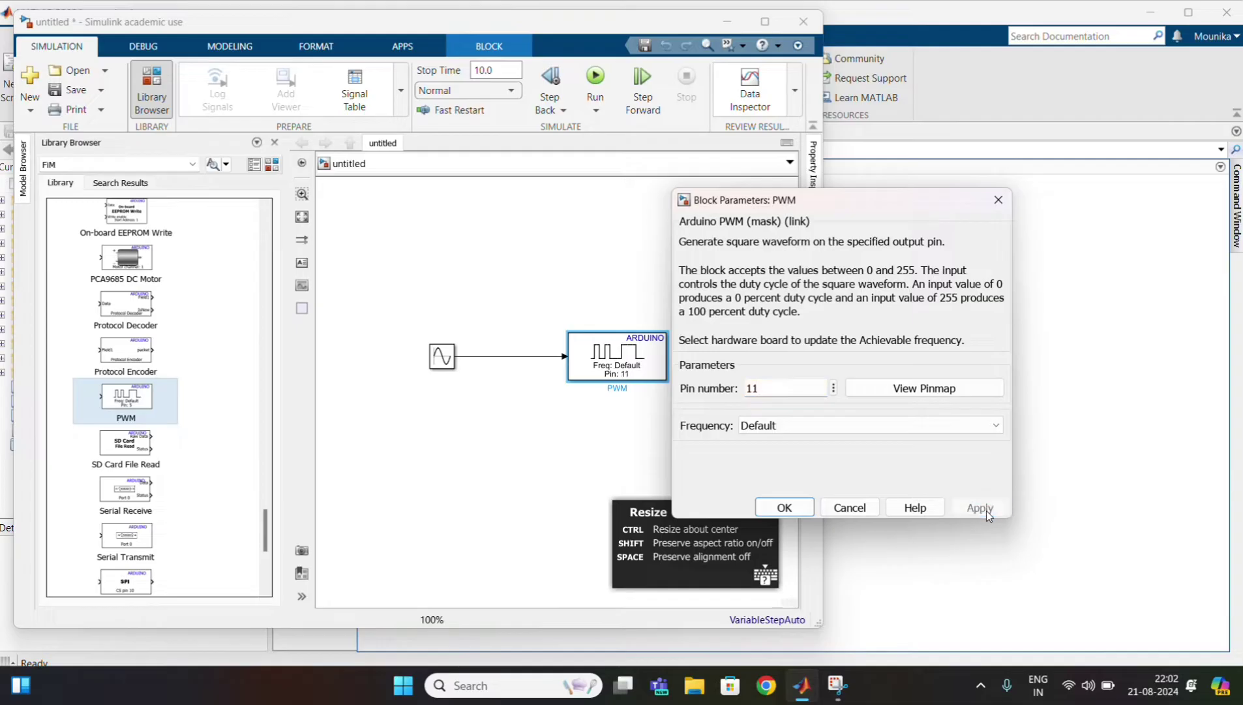
{"action": "left_click", "coordinate": [783, 507]}
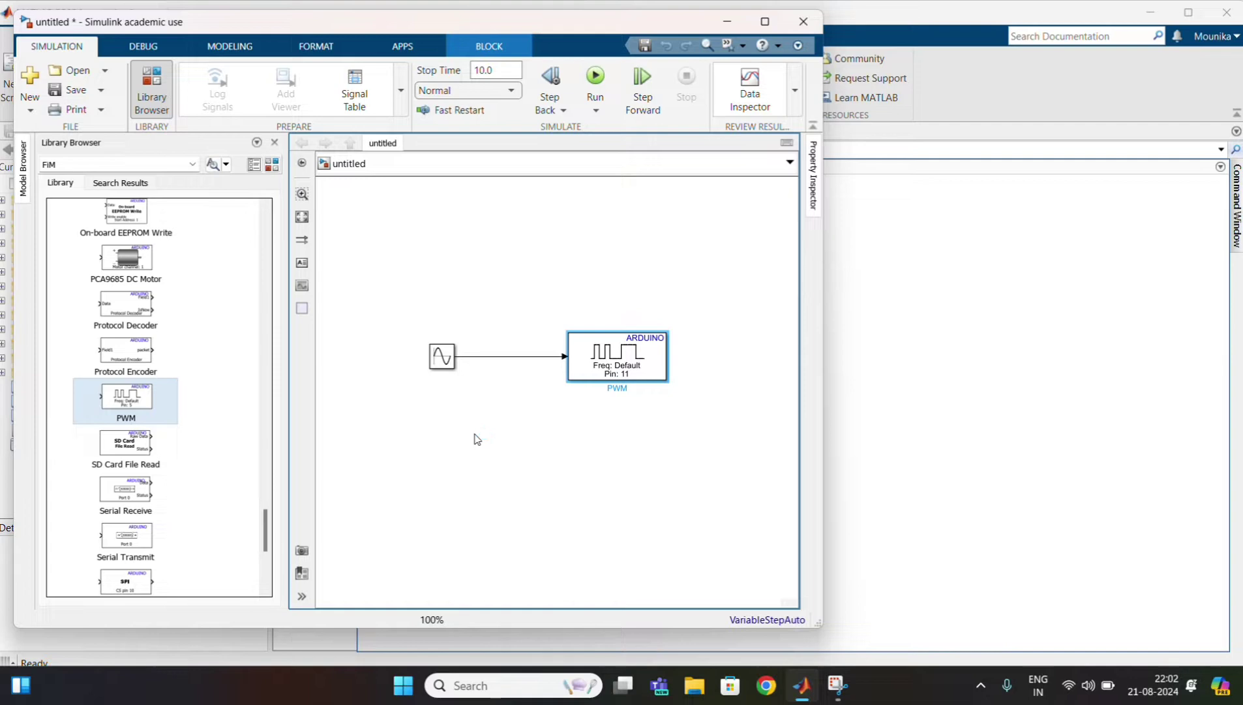
Save the untitled model with the file name 'fifo'
{"action": "key", "text": "ctrl+s"}
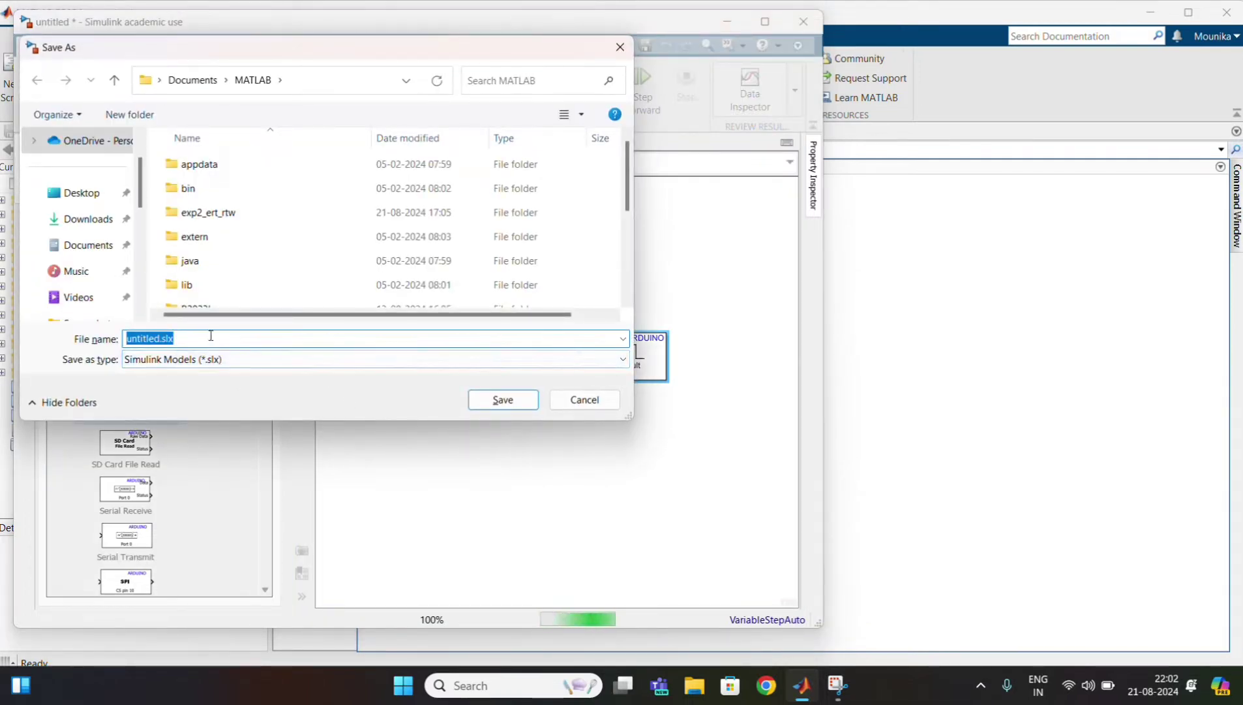
{"action": "key", "text": "BackSpace"}
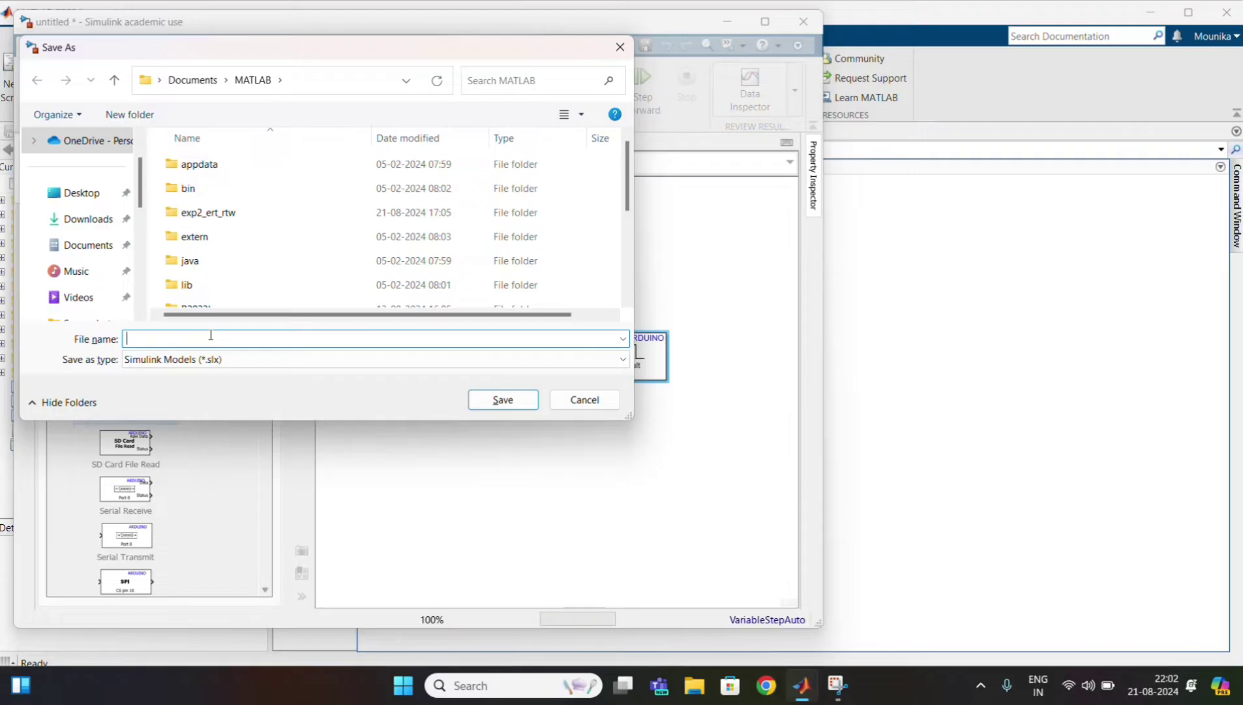
{"action": "type", "text": "fifo"}
{"action": "key", "text": "Return"}
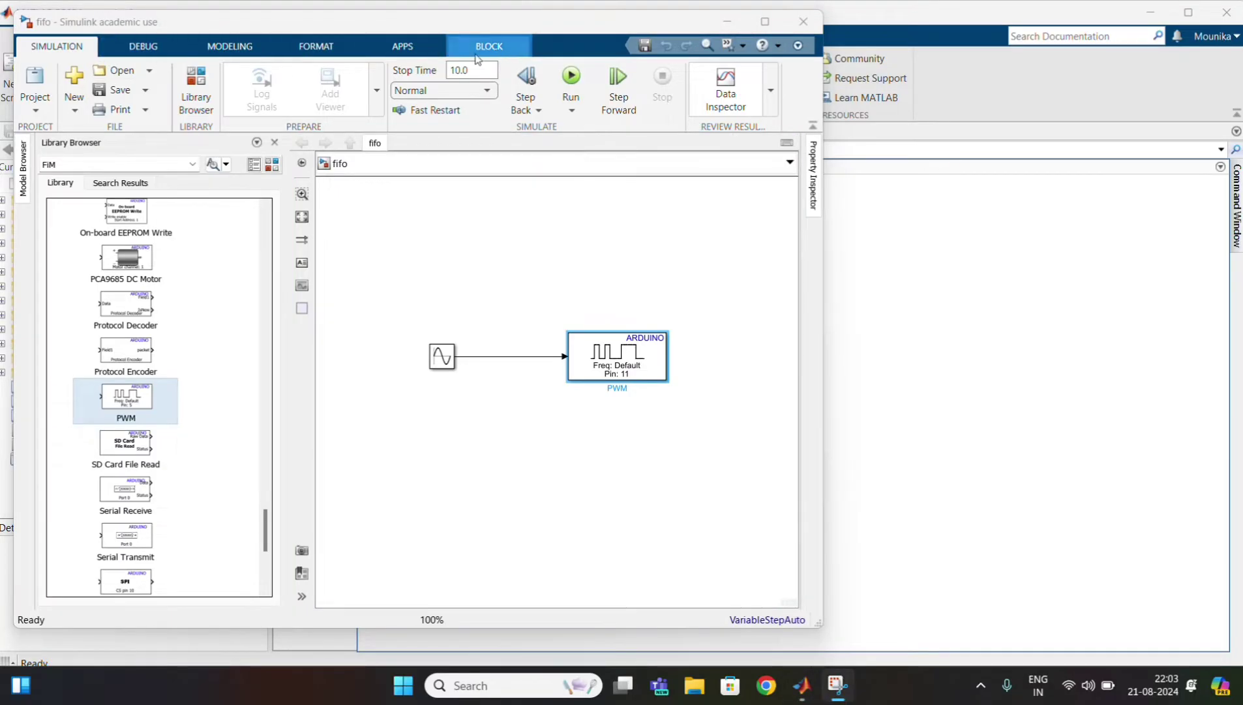
In Model Settings > Hardware Implementation, choose Arduino Uno as the hardware board
{"action": "left_click", "coordinate": [228, 40]}
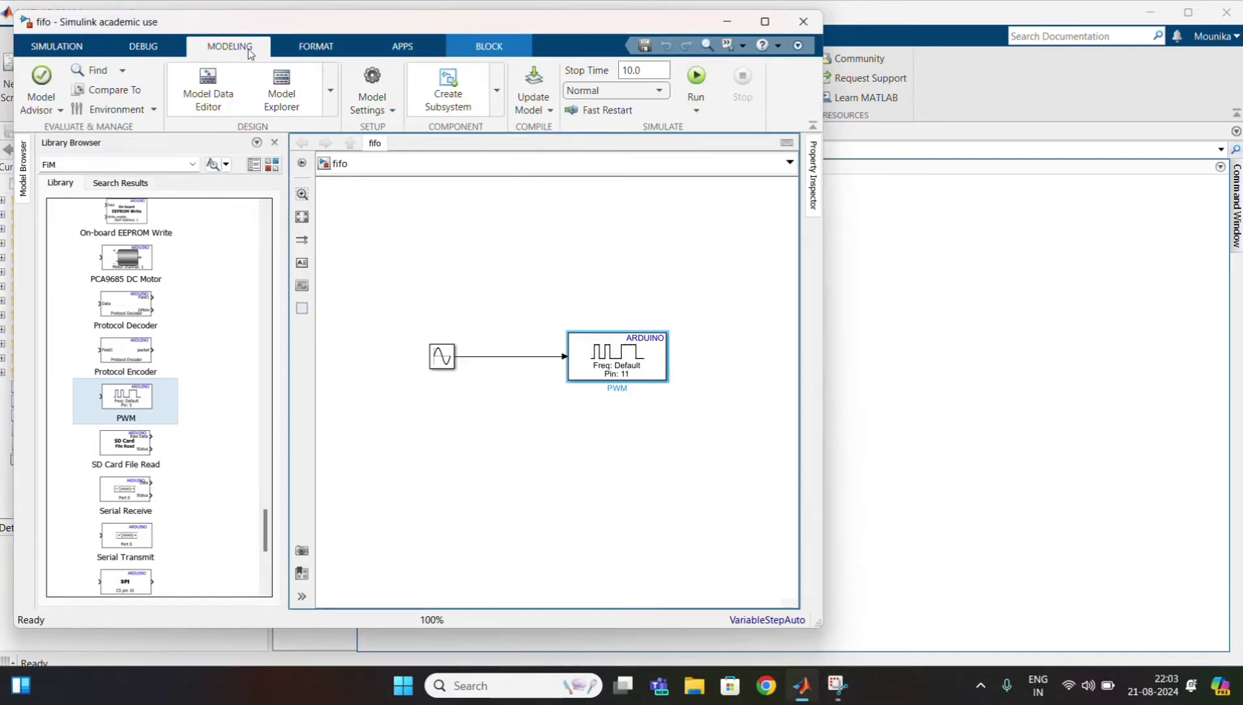
{"action": "left_click", "coordinate": [374, 105]}
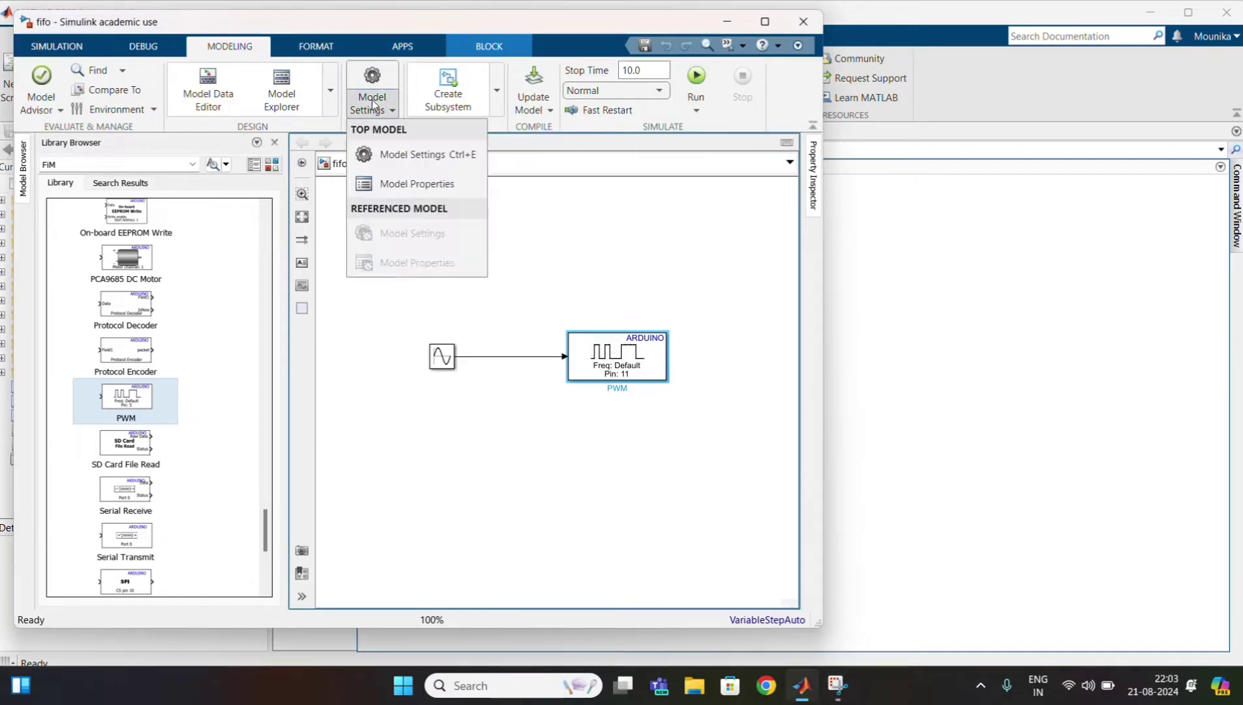
{"action": "left_click", "coordinate": [392, 156]}
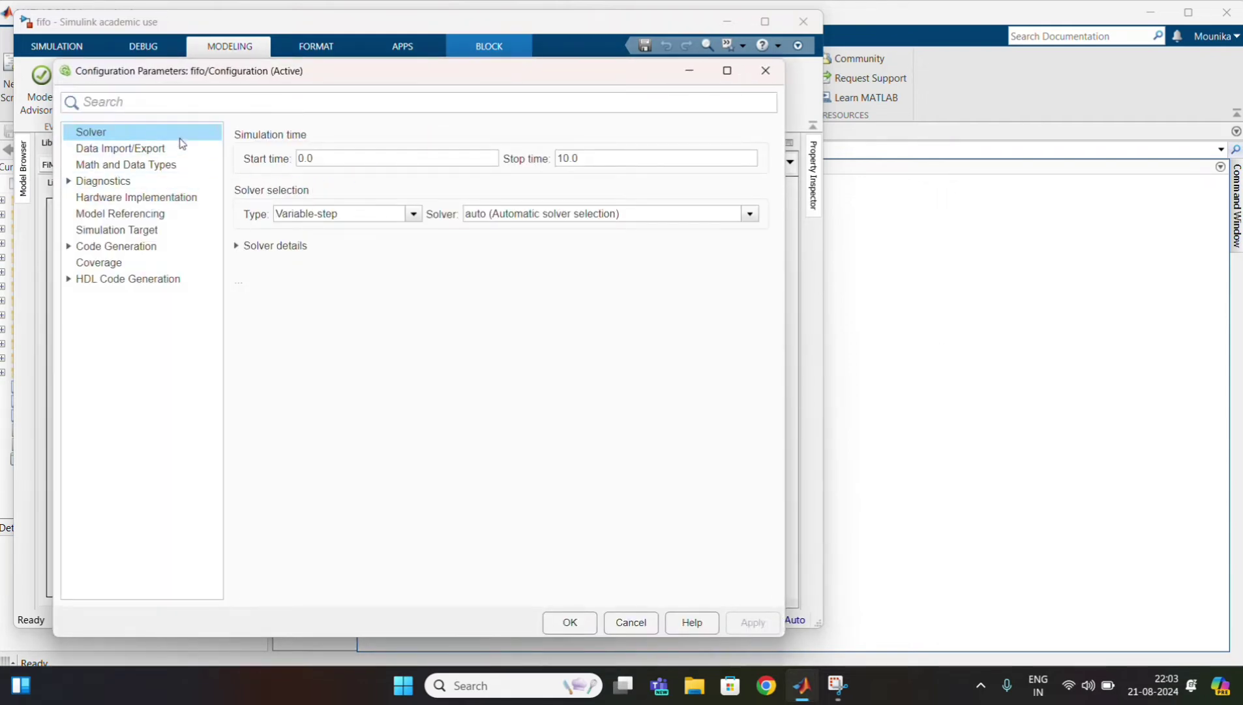
{"action": "left_click", "coordinate": [176, 206]}
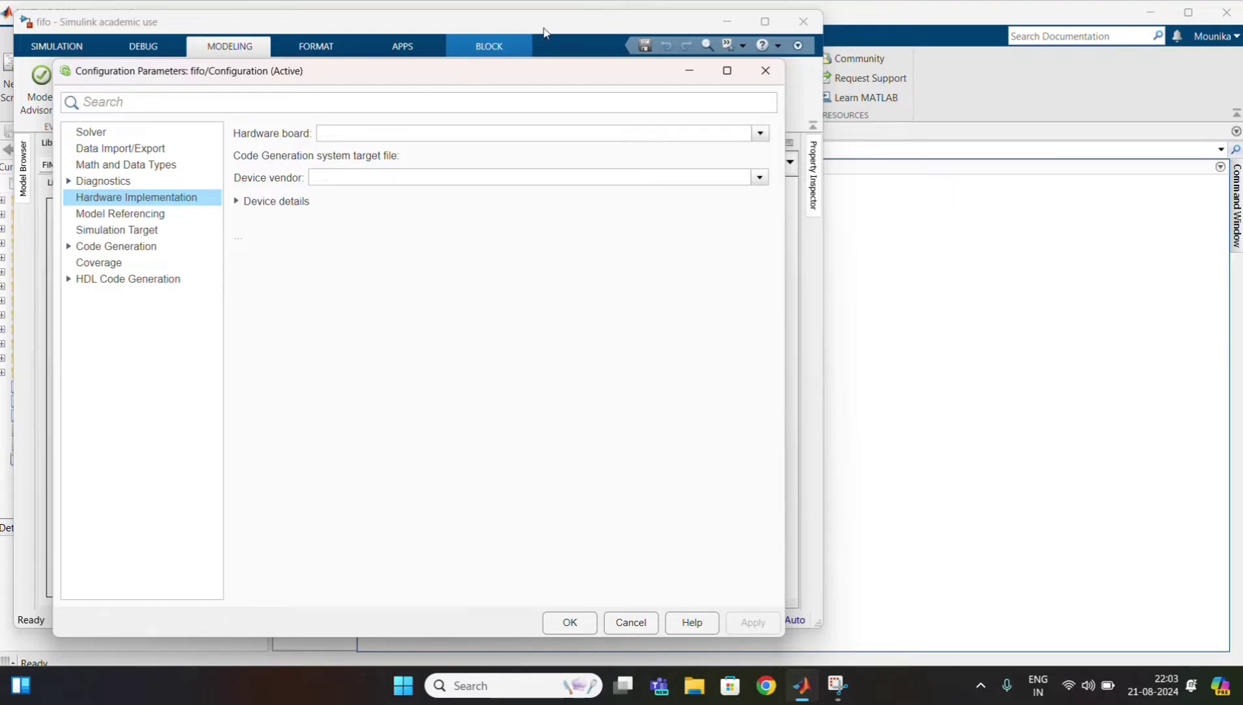
{"action": "left_click", "coordinate": [761, 134]}
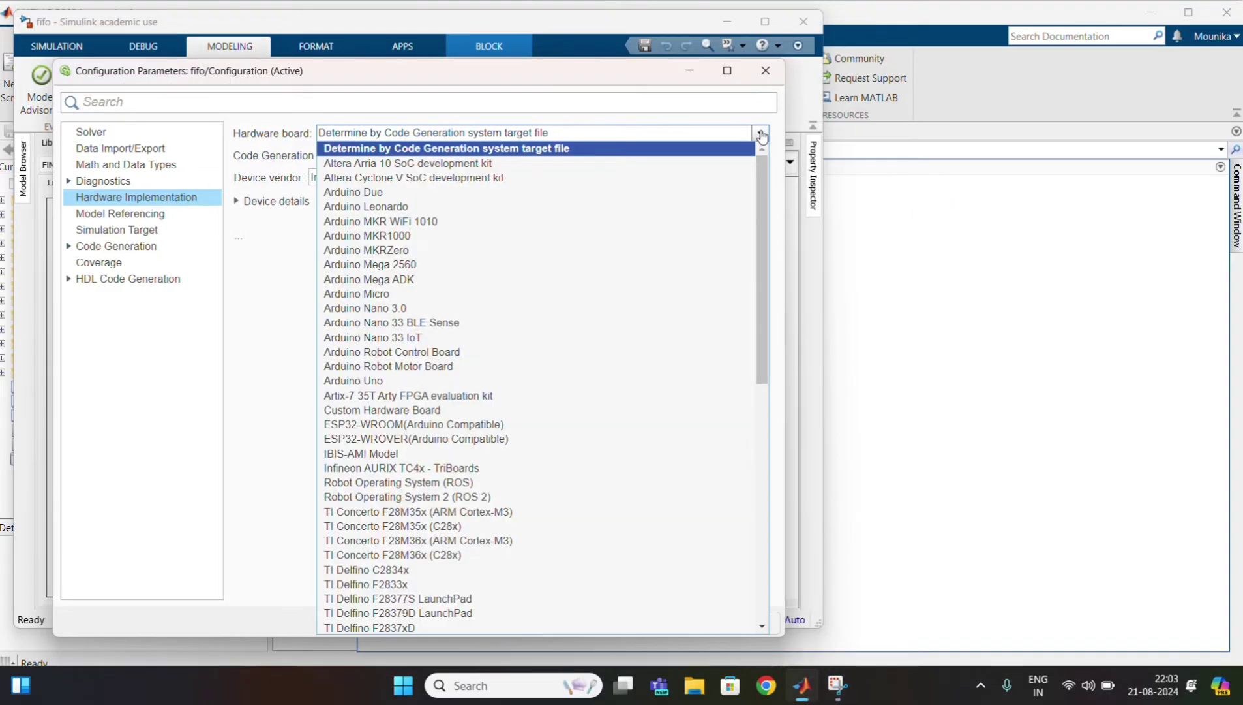
{"action": "left_click", "coordinate": [441, 381]}
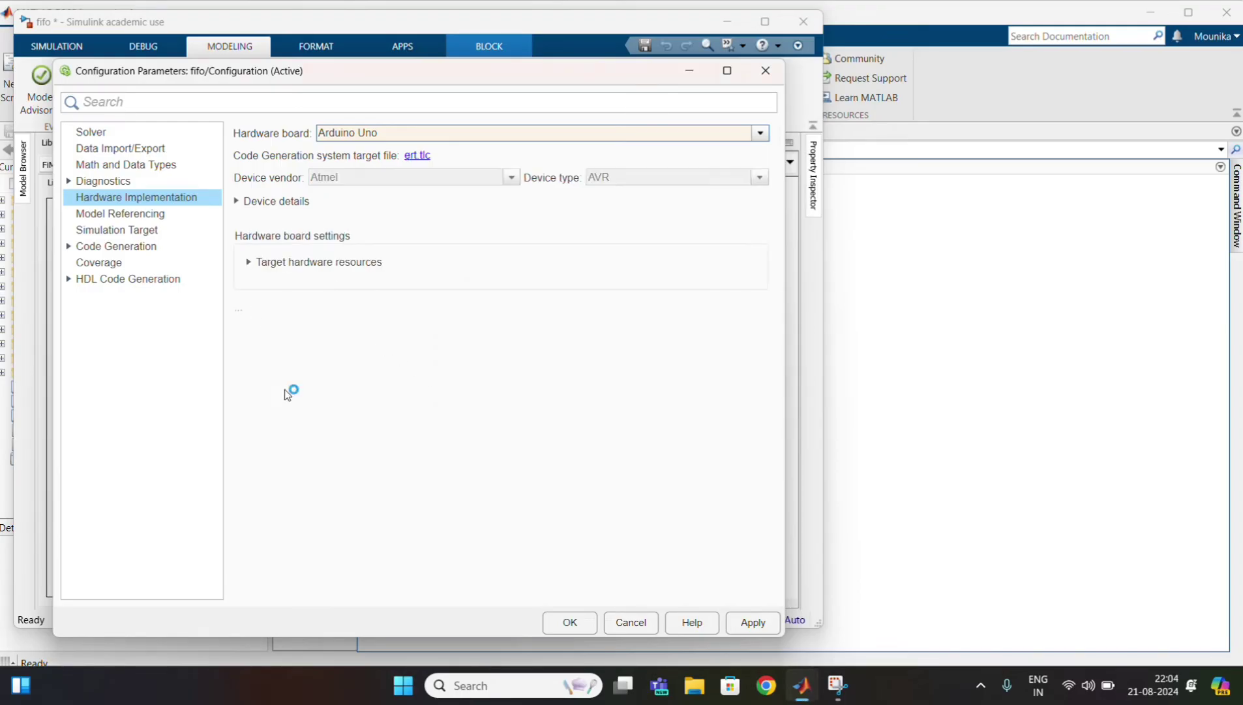
Set the Host-board connection's host COM port to Manually Specify, then minimise the Simulink window
{"action": "left_click", "coordinate": [249, 263]}
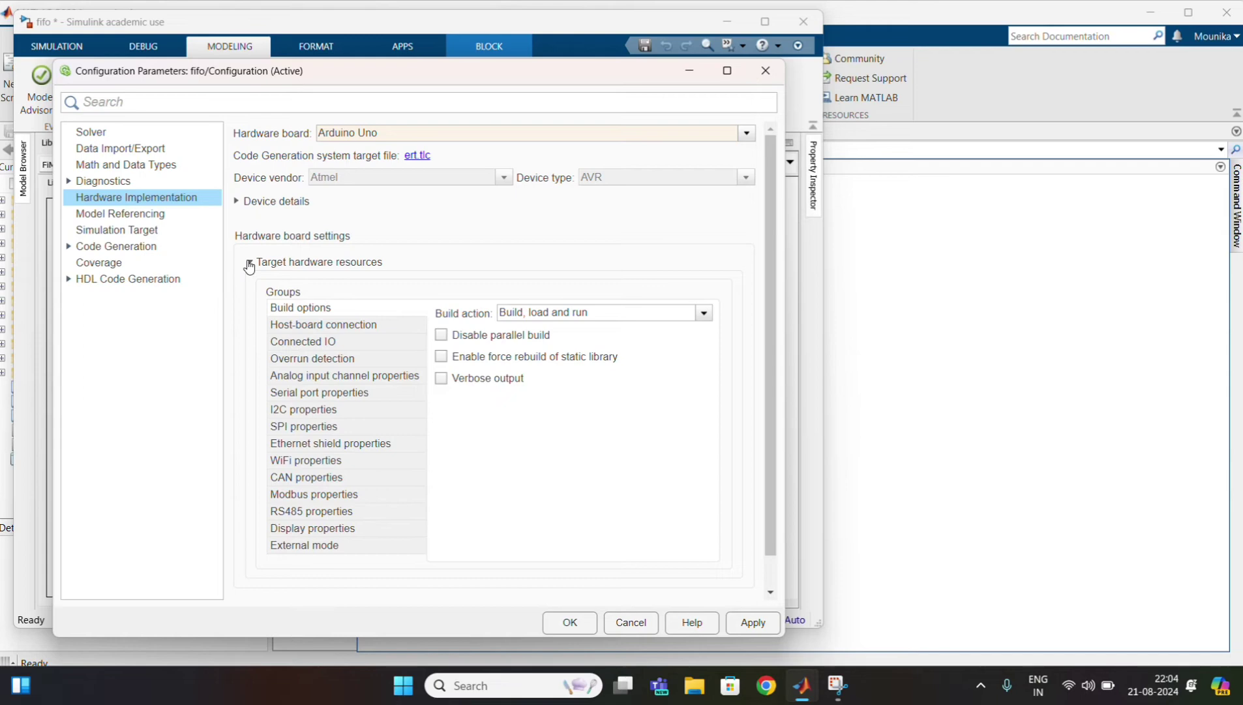
{"action": "left_click", "coordinate": [311, 326]}
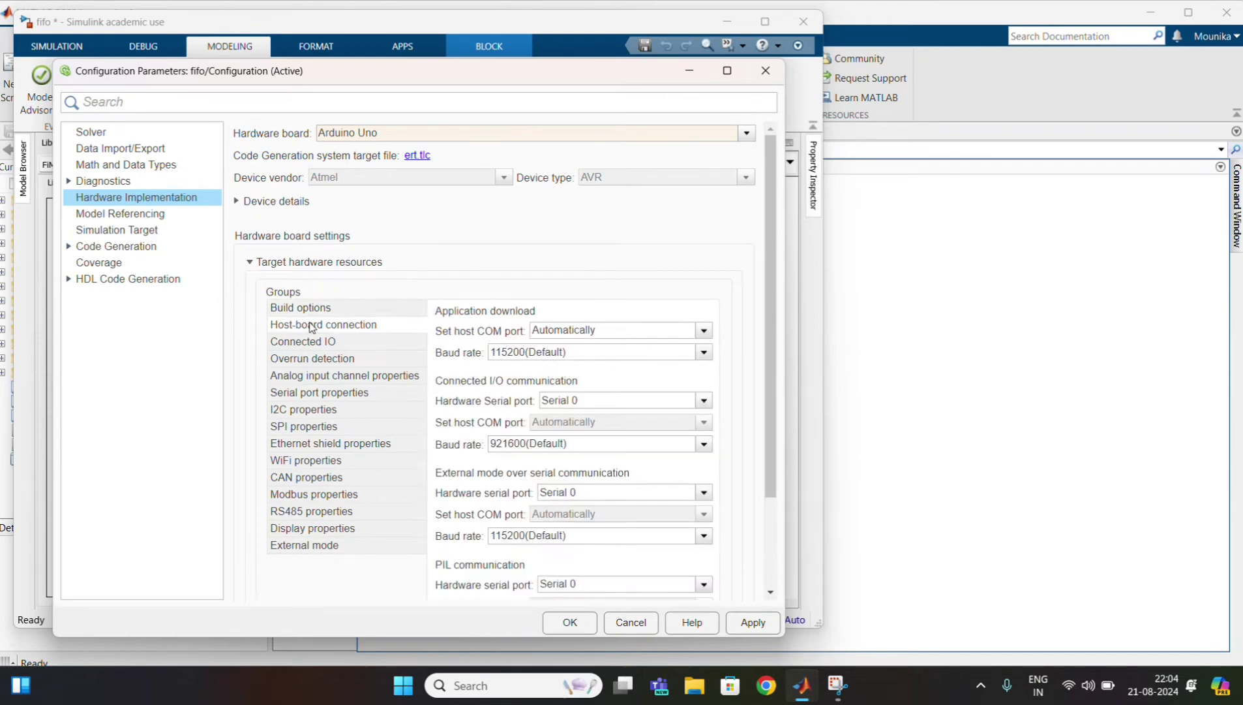
{"action": "left_click", "coordinate": [704, 330]}
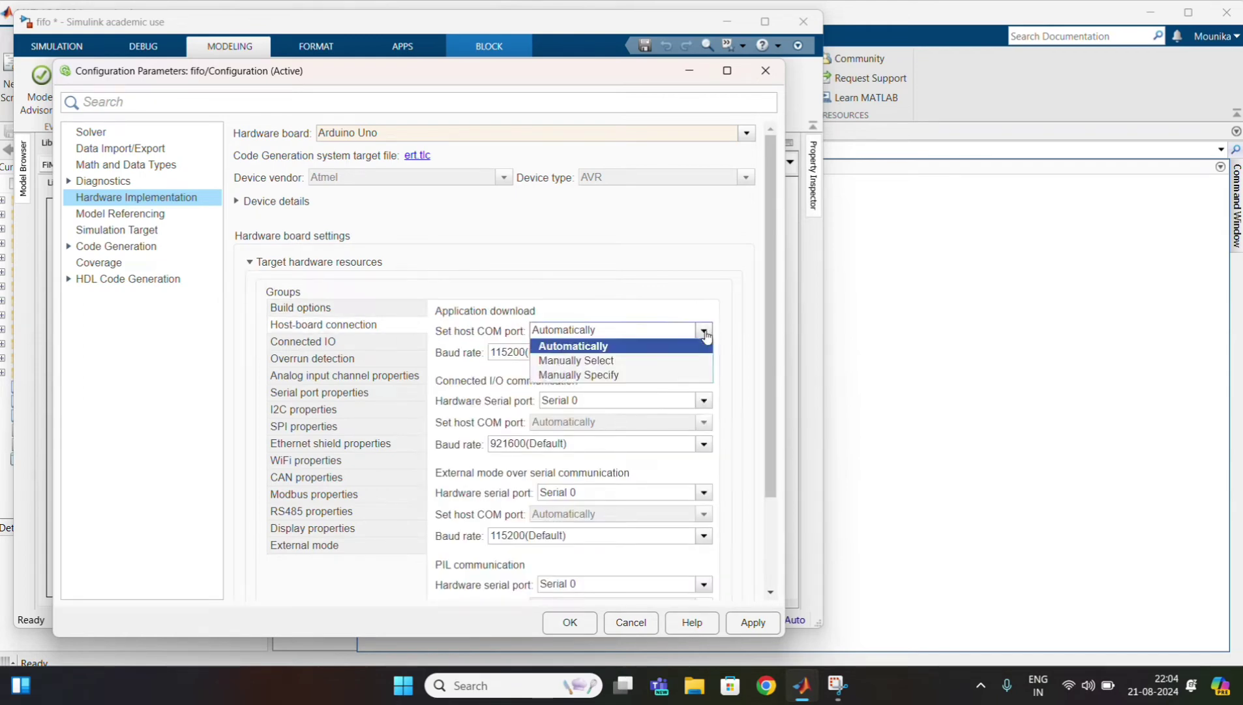
{"action": "left_click", "coordinate": [662, 377]}
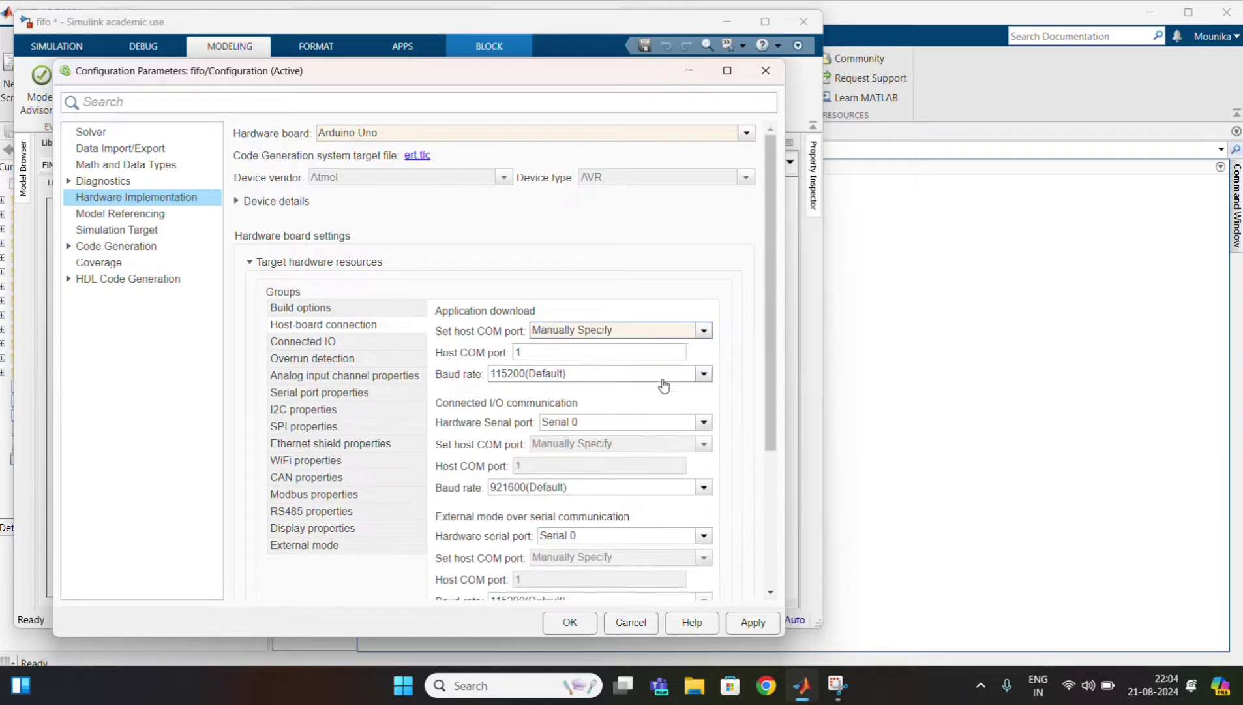
{"action": "left_click", "coordinate": [731, 25]}
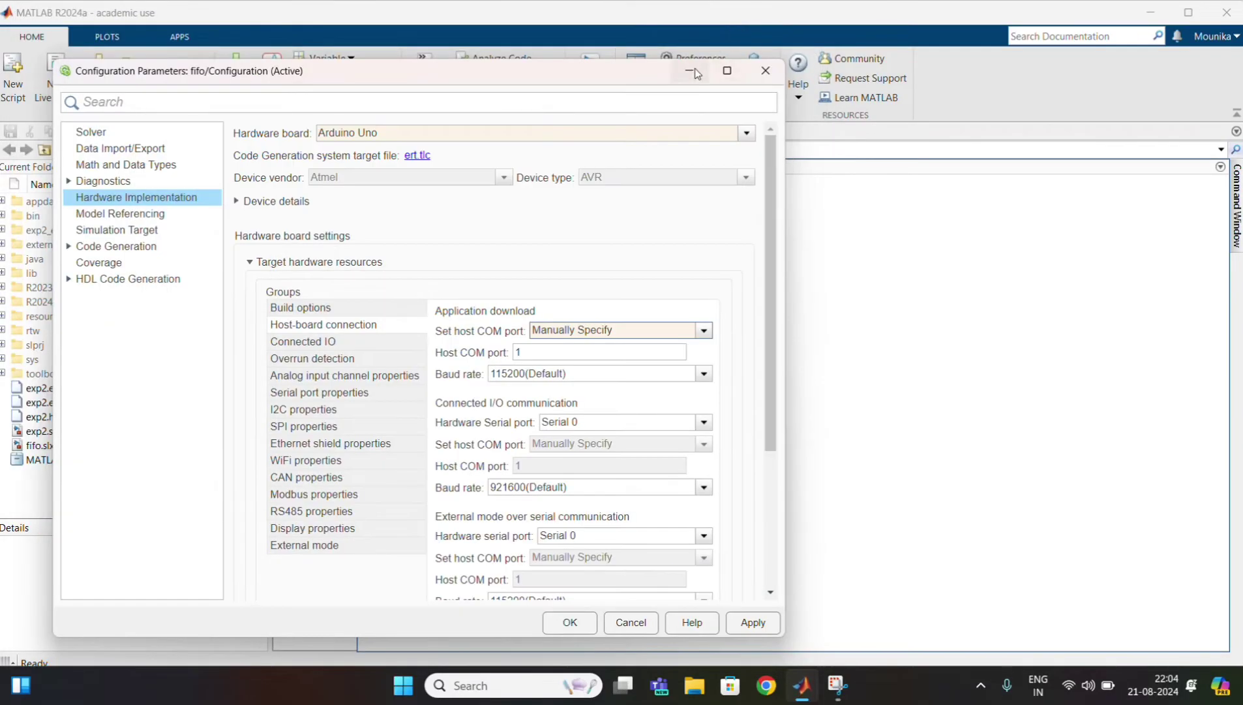
Run a=arduino in the MATLAB Command Window to find the Uno on COM7, then return to fifo
{"action": "left_click", "coordinate": [694, 74]}
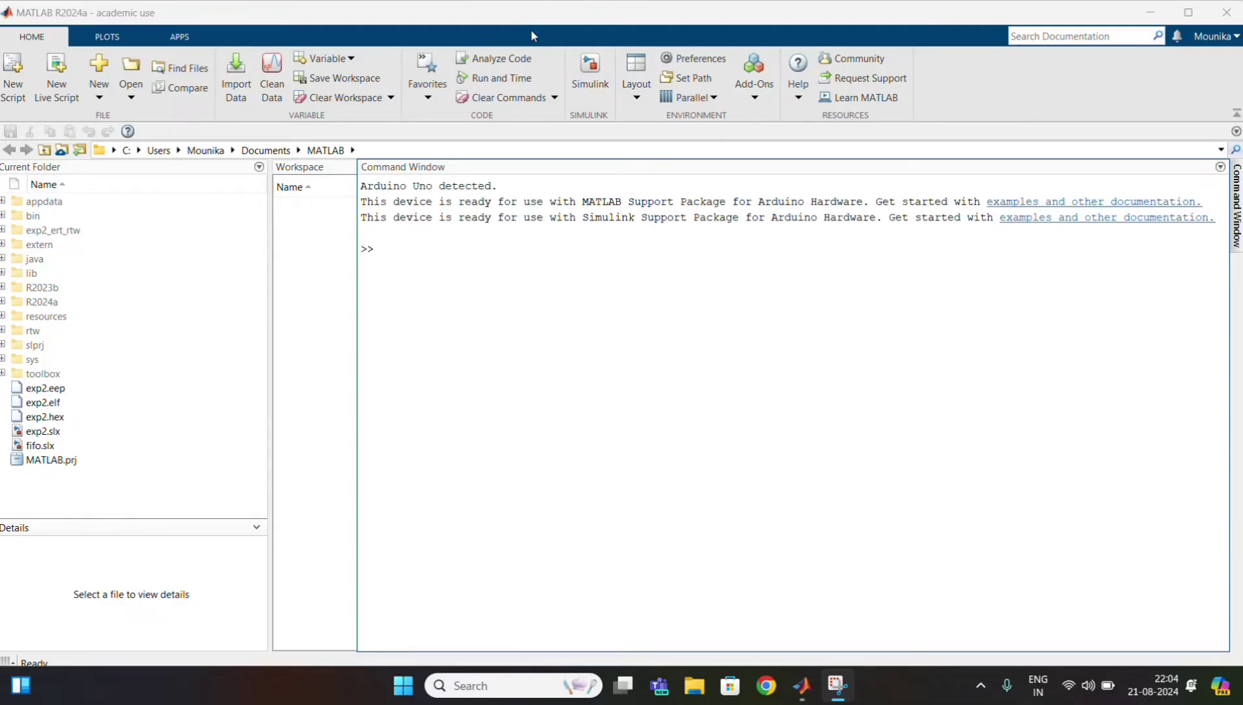
{"action": "left_click", "coordinate": [390, 250]}
{"action": "type", "text": "a=ard"}
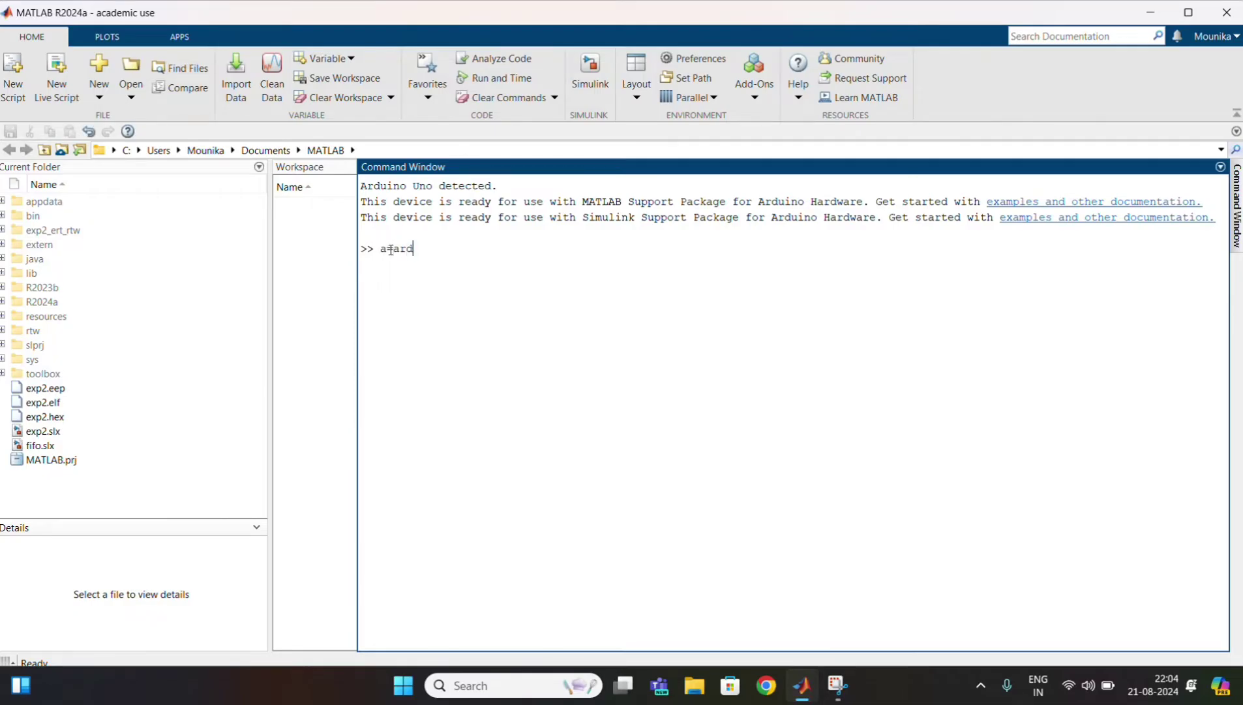
{"action": "type", "text": "uino"}
{"action": "key", "text": "Return"}
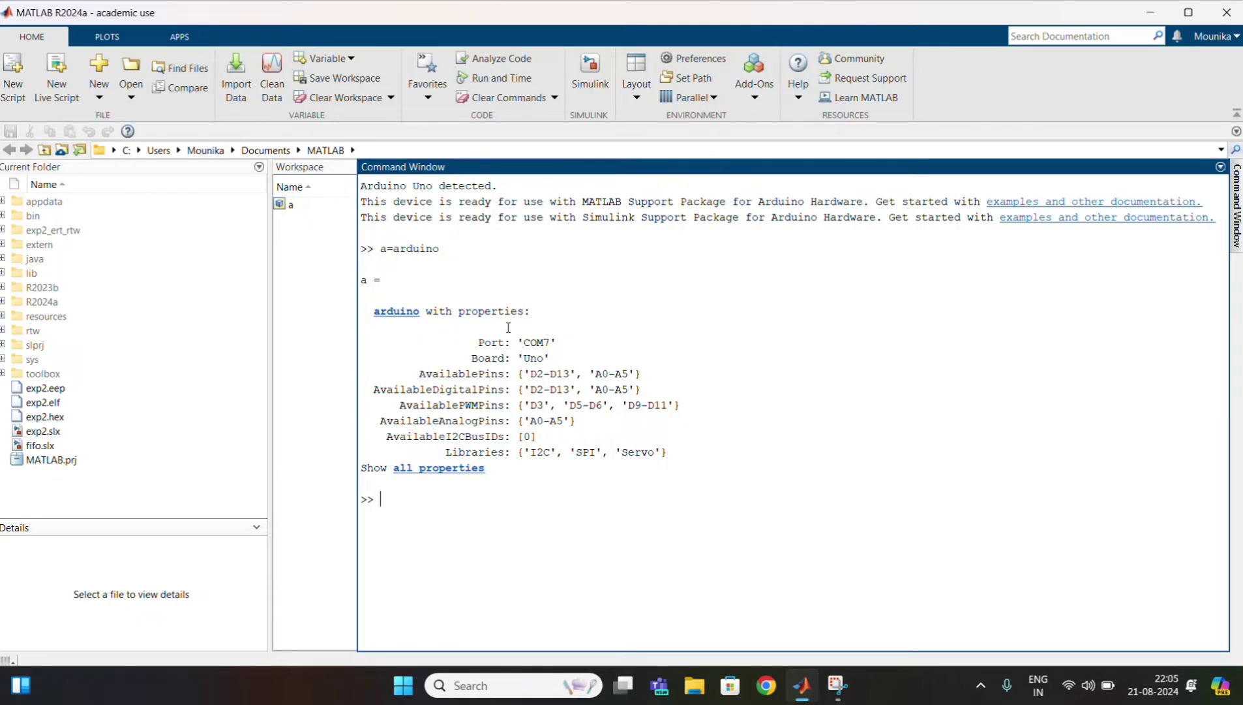
{"action": "left_click", "coordinate": [530, 37]}
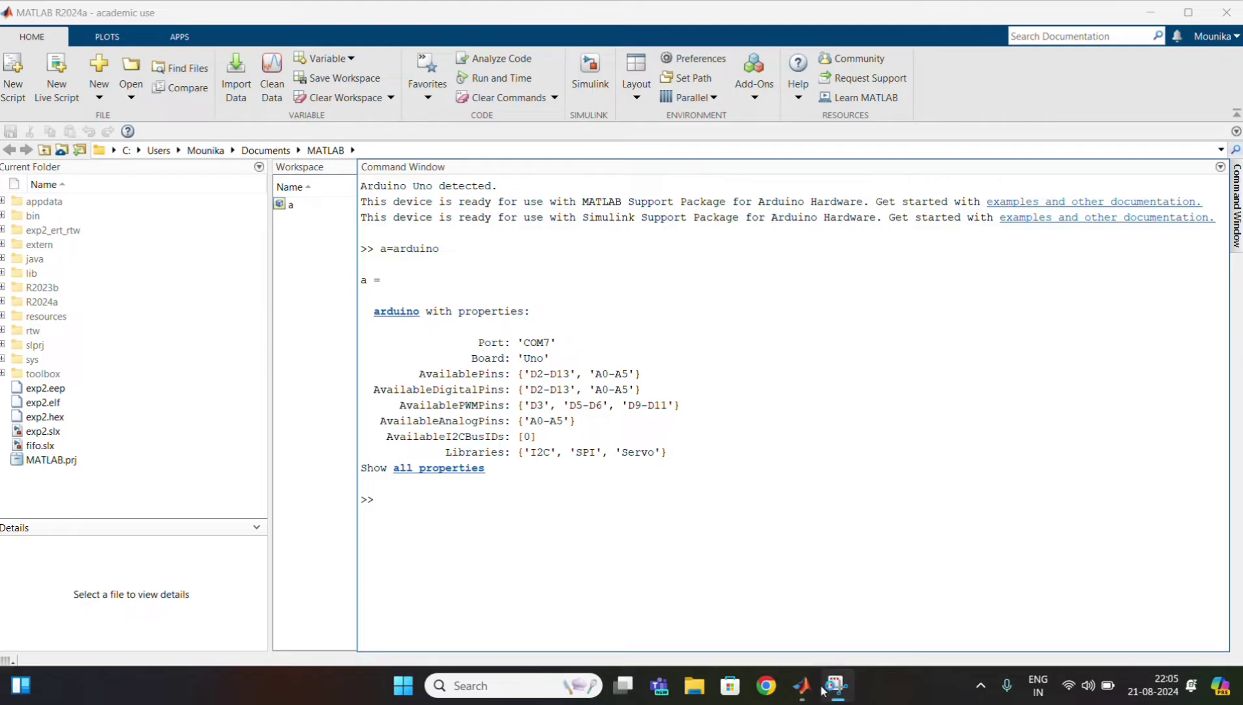
Restore the fifo Configuration Parameters dialog from the taskbar and start editing the Host COM port field
{"action": "mouse_move", "coordinate": [804, 686]}
{"action": "left_click", "coordinate": [824, 607]}
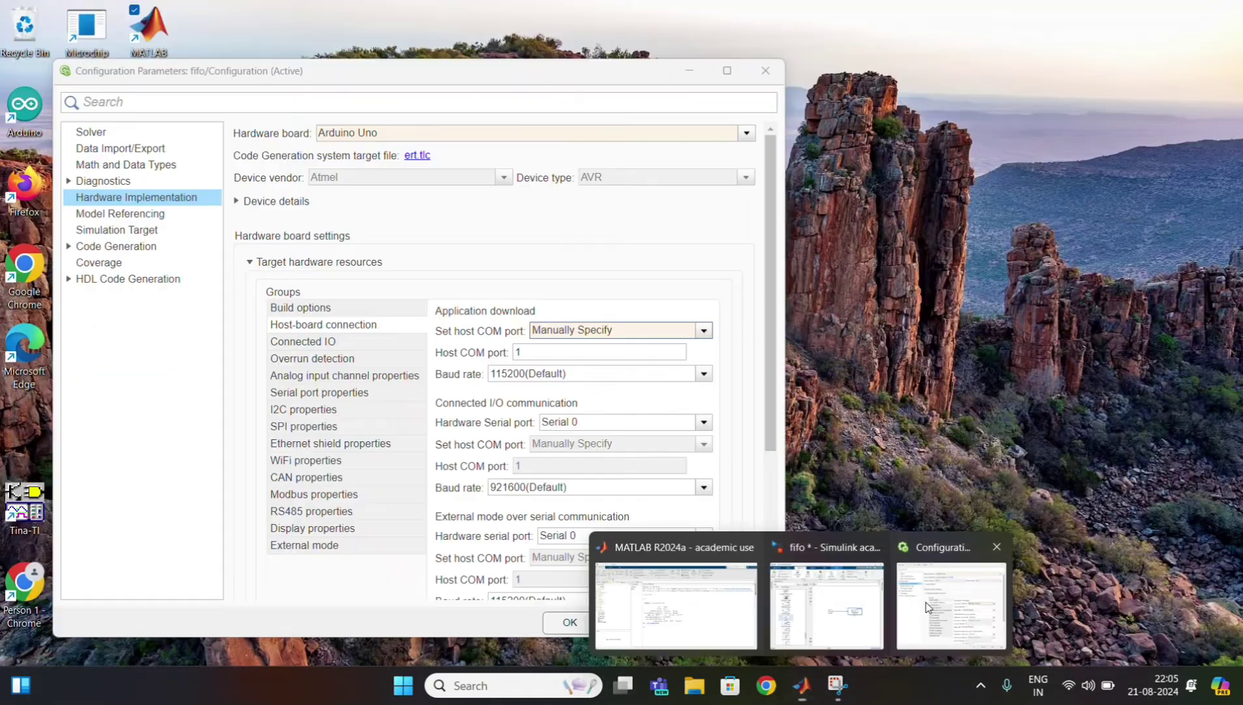
{"action": "left_click", "coordinate": [953, 606]}
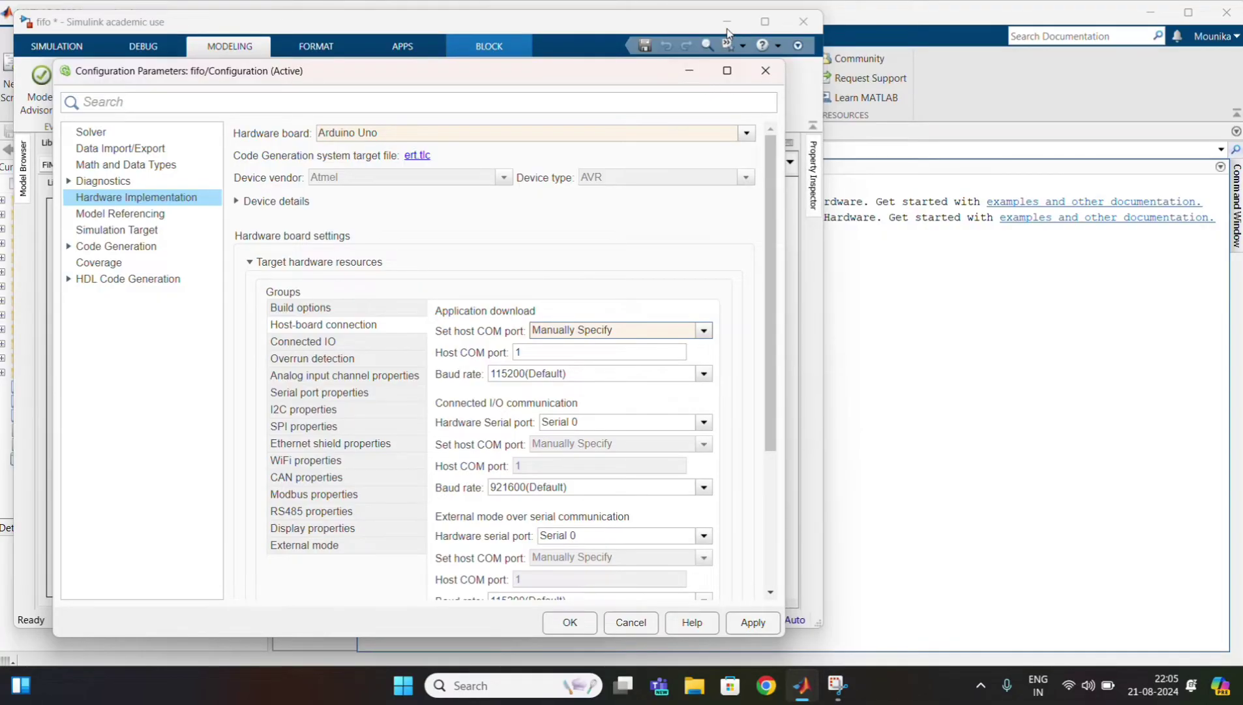
{"action": "left_click", "coordinate": [527, 351]}
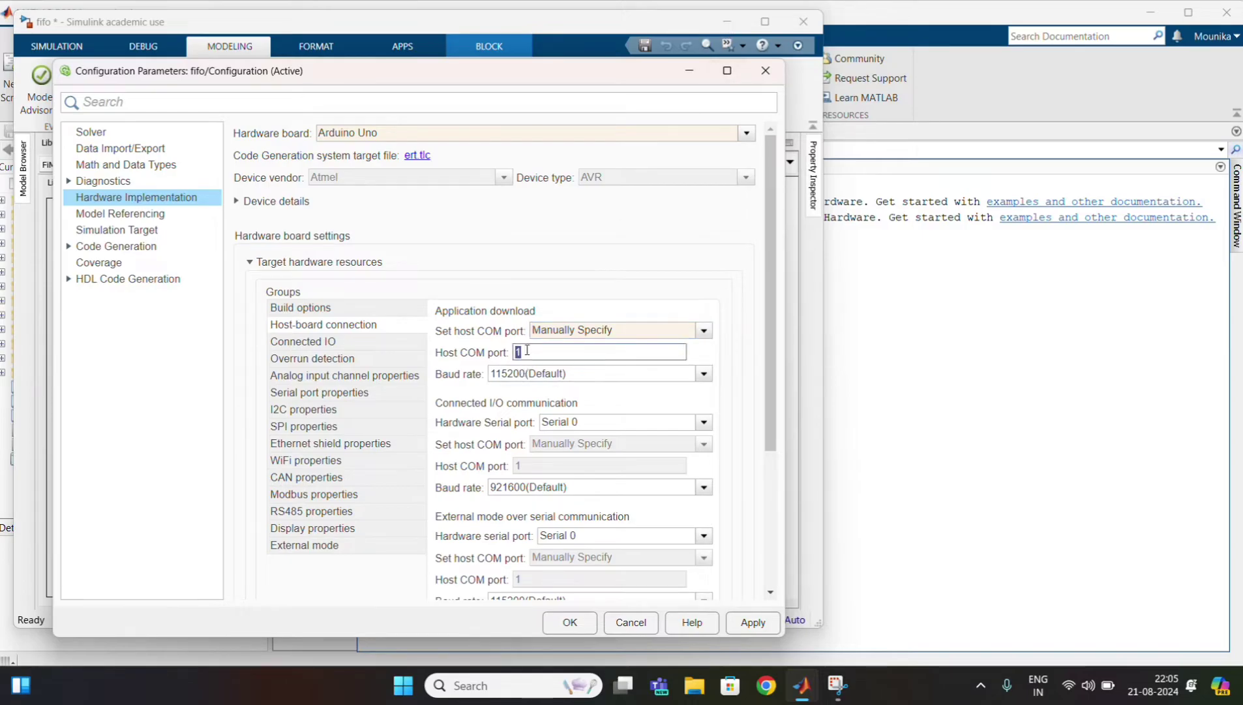